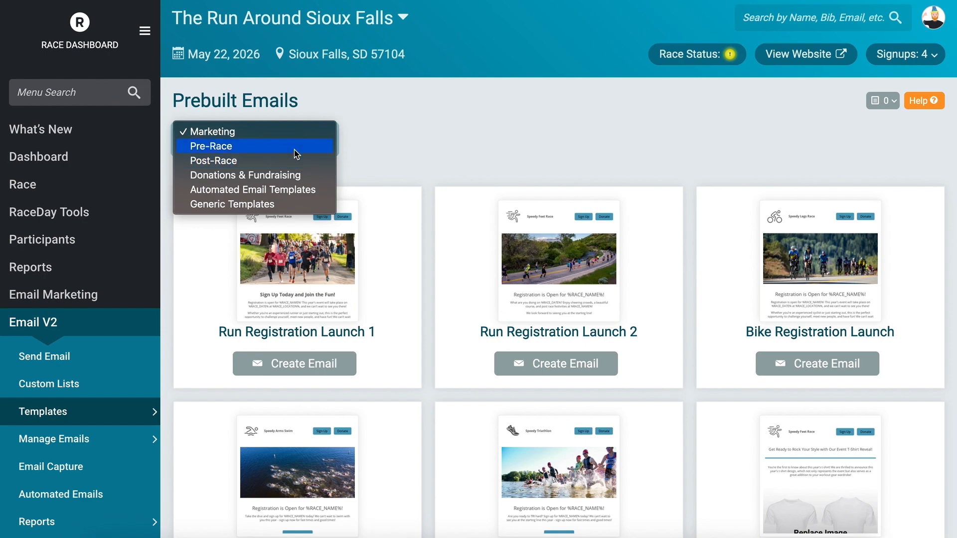
Step: Browse the prebuilt emails in the Pre-Race, Automated Email Templates and Generic Templates categories
{"action": "left_click", "coordinate": [296, 153]}
{"action": "scroll", "coordinate": [435, 207], "scroll_direction": "down", "scroll_amount": 8}
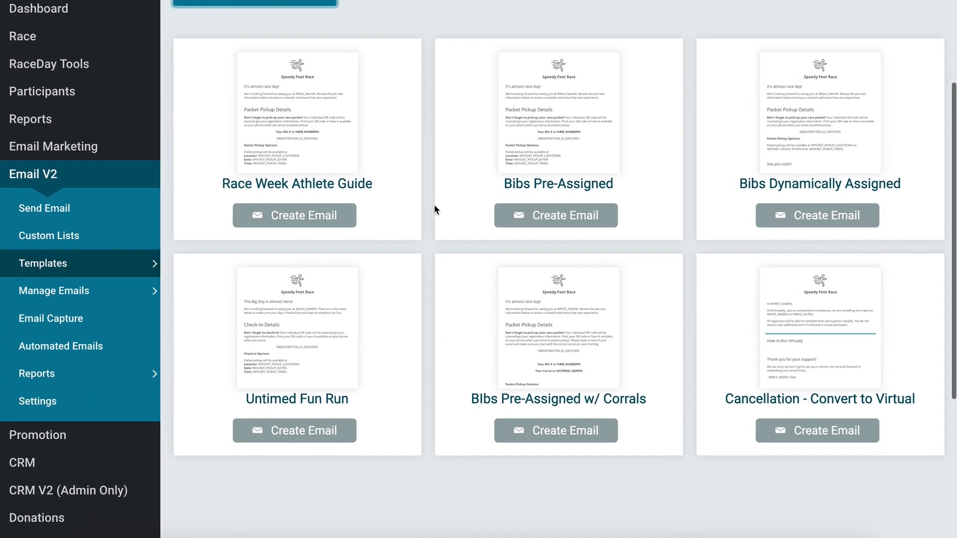
{"action": "scroll", "coordinate": [435, 204], "scroll_direction": "up", "scroll_amount": 10}
{"action": "left_click", "coordinate": [271, 141]}
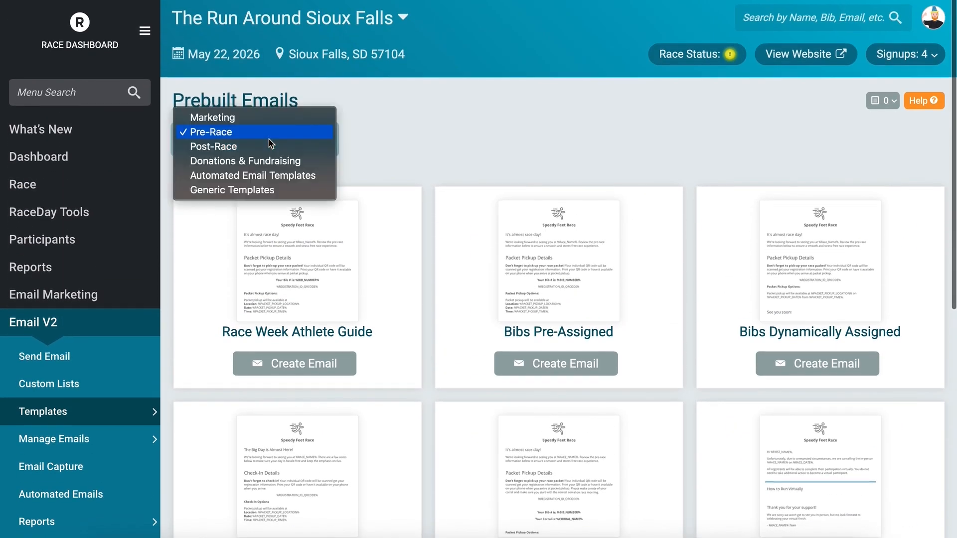
{"action": "left_click", "coordinate": [258, 175]}
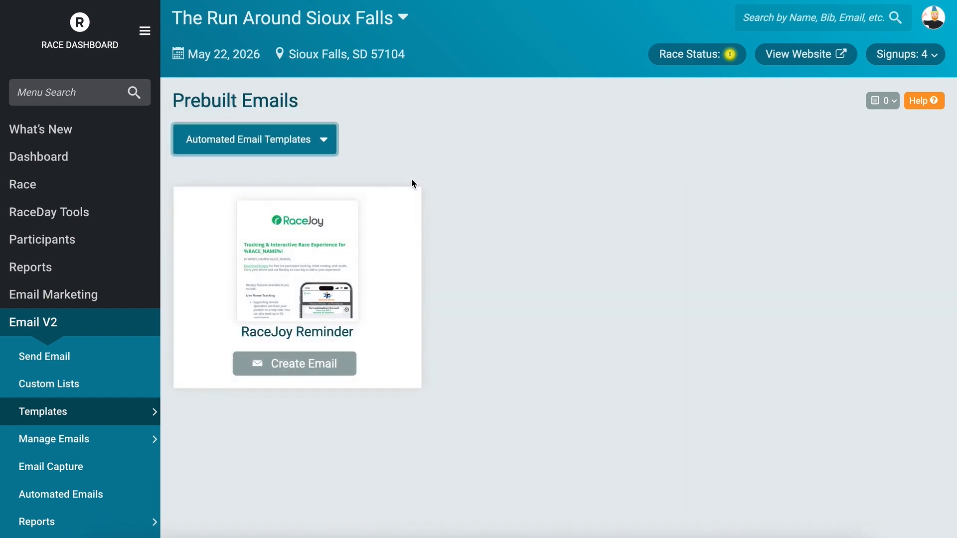
{"action": "left_click", "coordinate": [276, 141]}
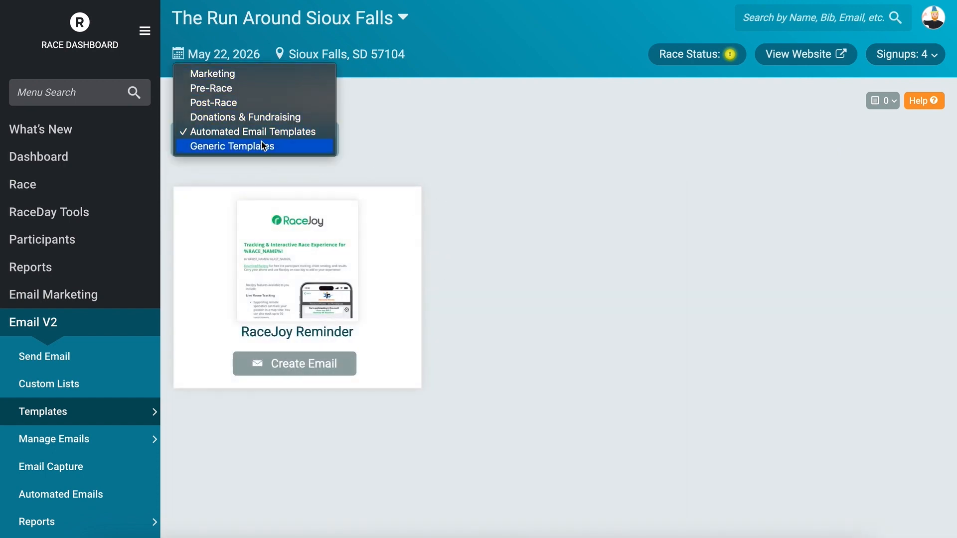
{"action": "left_click", "coordinate": [258, 147]}
{"action": "scroll", "coordinate": [422, 205], "scroll_direction": "down", "scroll_amount": 8}
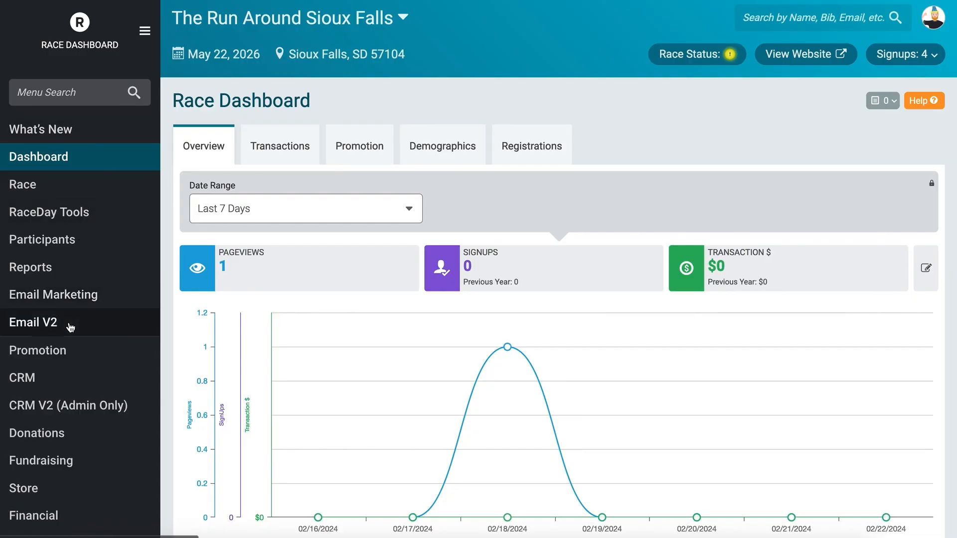
Step: Go to the Email V2 automated emails and open the Registration Followup email's settings
{"action": "left_click", "coordinate": [70, 327]}
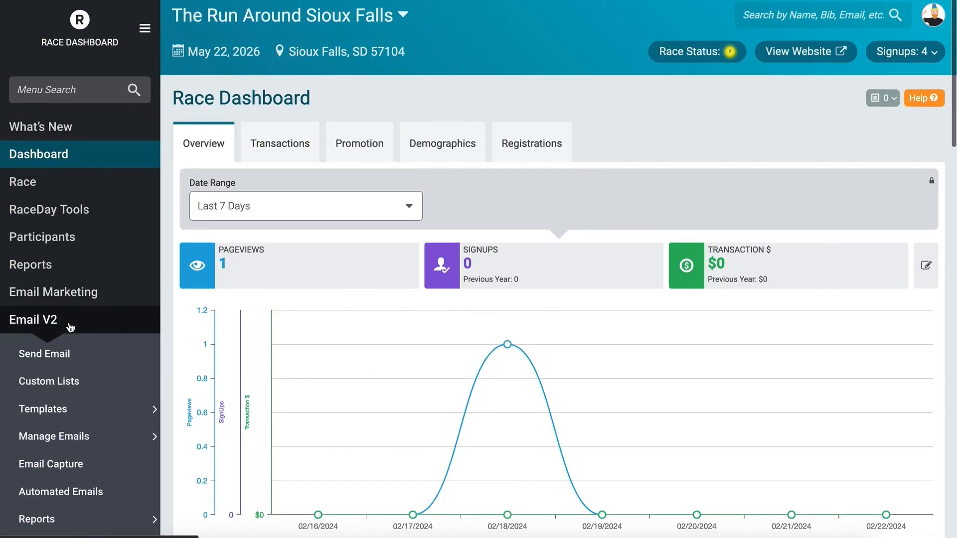
{"action": "scroll", "coordinate": [70, 327], "scroll_direction": "down", "scroll_amount": 4}
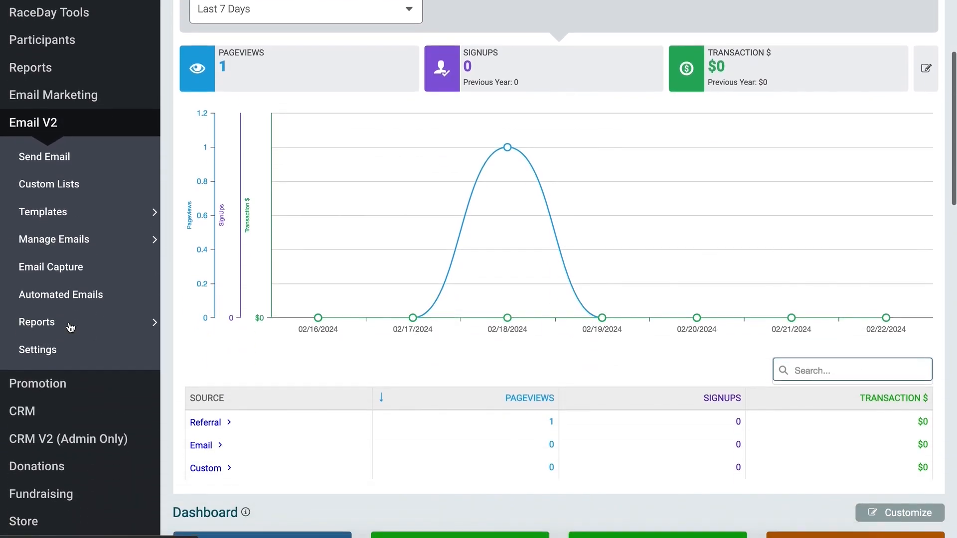
{"action": "left_click", "coordinate": [79, 296]}
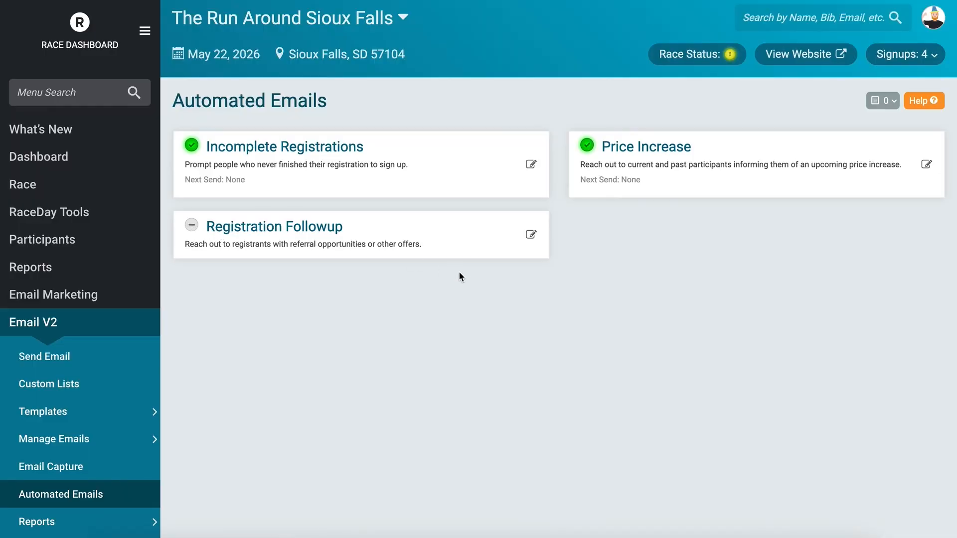
{"action": "left_click", "coordinate": [531, 233]}
{"action": "left_click", "coordinate": [529, 238]}
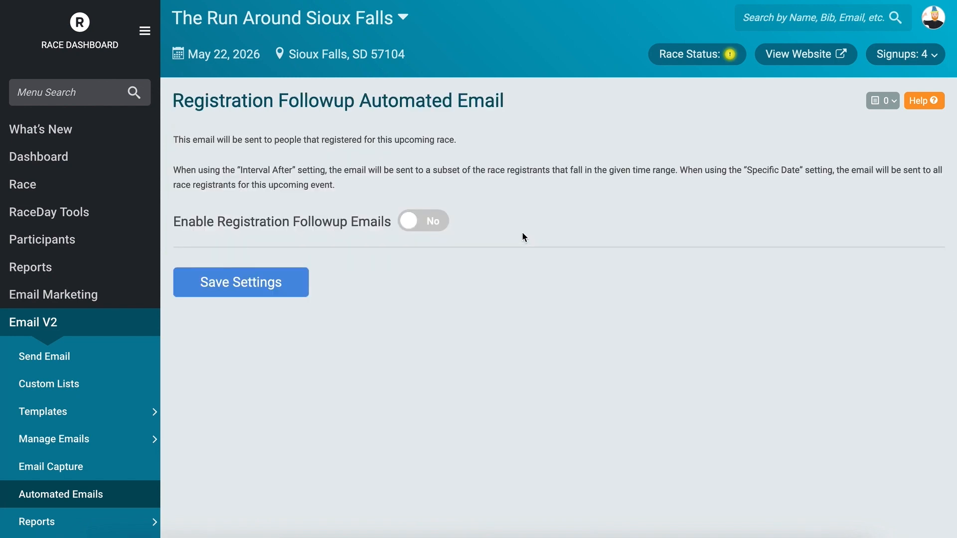
Step: Enable registration followup emails, keeping the interval of 3 days after registration at 10:00 AM, and save the settings
{"action": "left_click", "coordinate": [417, 228]}
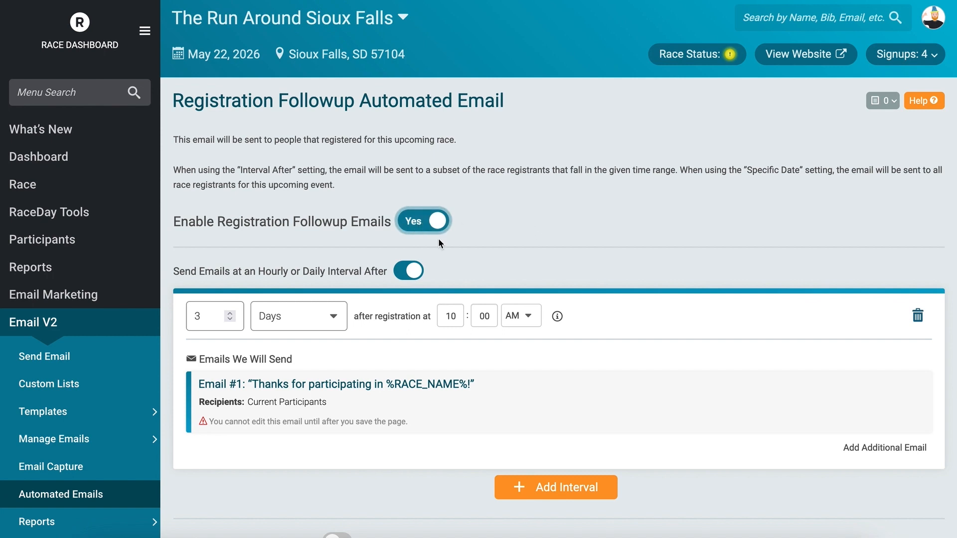
{"action": "scroll", "coordinate": [575, 151], "scroll_direction": "down", "scroll_amount": 2}
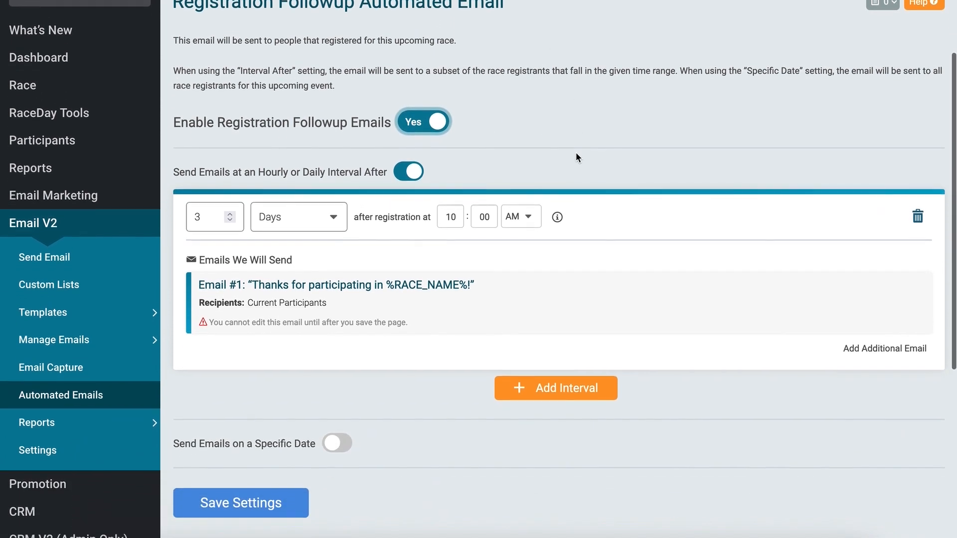
{"action": "scroll", "coordinate": [223, 133], "scroll_direction": "up", "scroll_amount": 2}
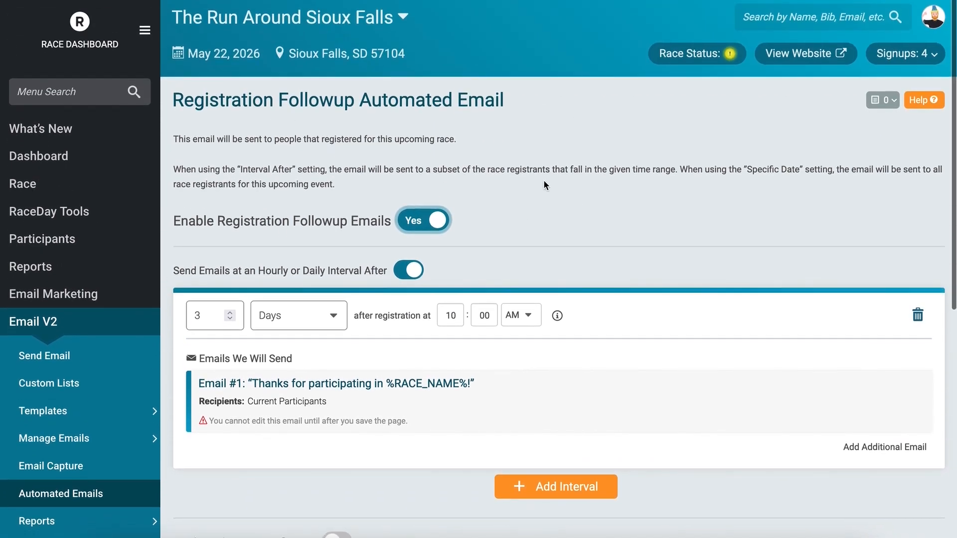
{"action": "scroll", "coordinate": [543, 182], "scroll_direction": "down", "scroll_amount": 4}
{"action": "scroll", "coordinate": [369, 259], "scroll_direction": "down", "scroll_amount": 2}
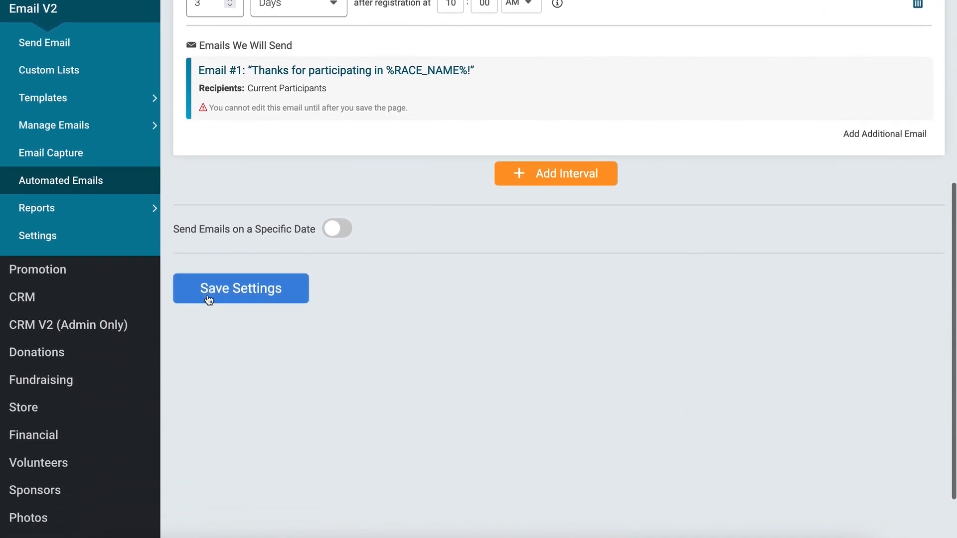
{"action": "left_click", "coordinate": [207, 288]}
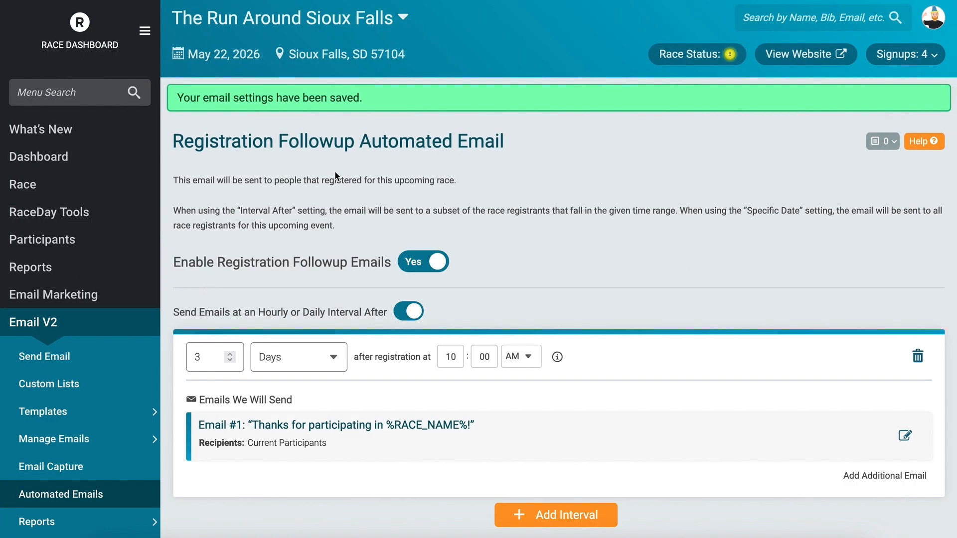
Step: Open Email #1 of the followup interval for editing and review its content, including the name placeholders and race website button
{"action": "scroll", "coordinate": [510, 170], "scroll_direction": "down", "scroll_amount": 3}
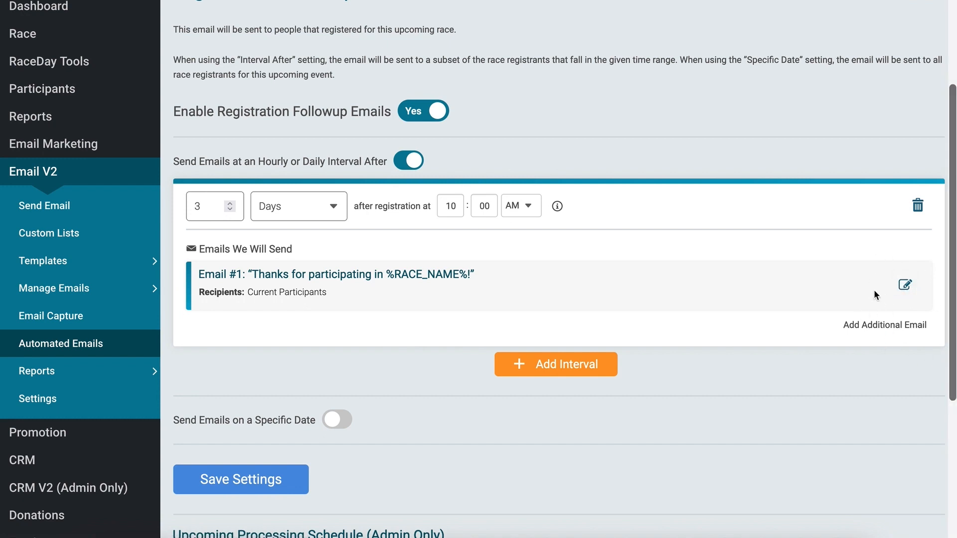
{"action": "left_click", "coordinate": [905, 286]}
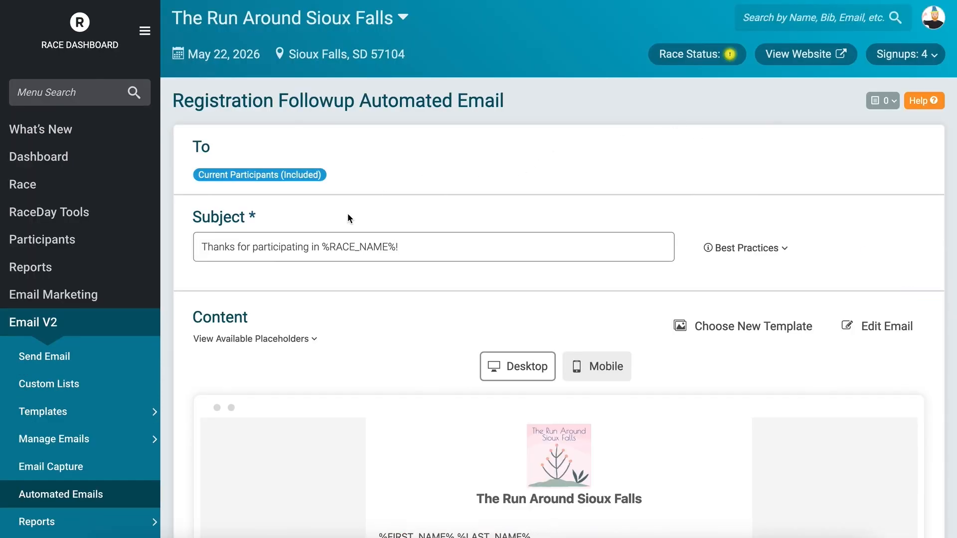
{"action": "scroll", "coordinate": [293, 277], "scroll_direction": "down", "scroll_amount": 5}
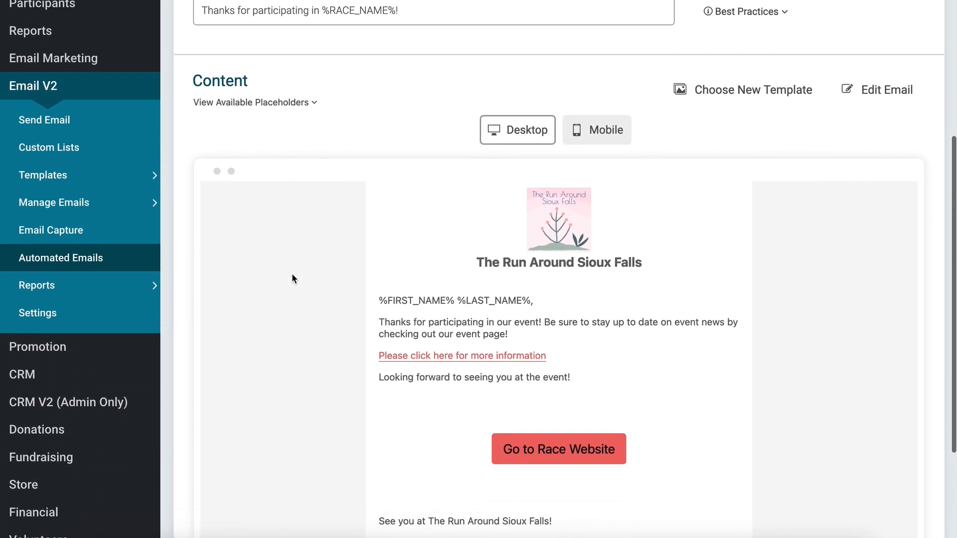
{"action": "scroll", "coordinate": [293, 278], "scroll_direction": "down", "scroll_amount": 1}
{"action": "scroll", "coordinate": [326, 438], "scroll_direction": "down", "scroll_amount": 4}
{"action": "scroll", "coordinate": [329, 458], "scroll_direction": "up", "scroll_amount": 6}
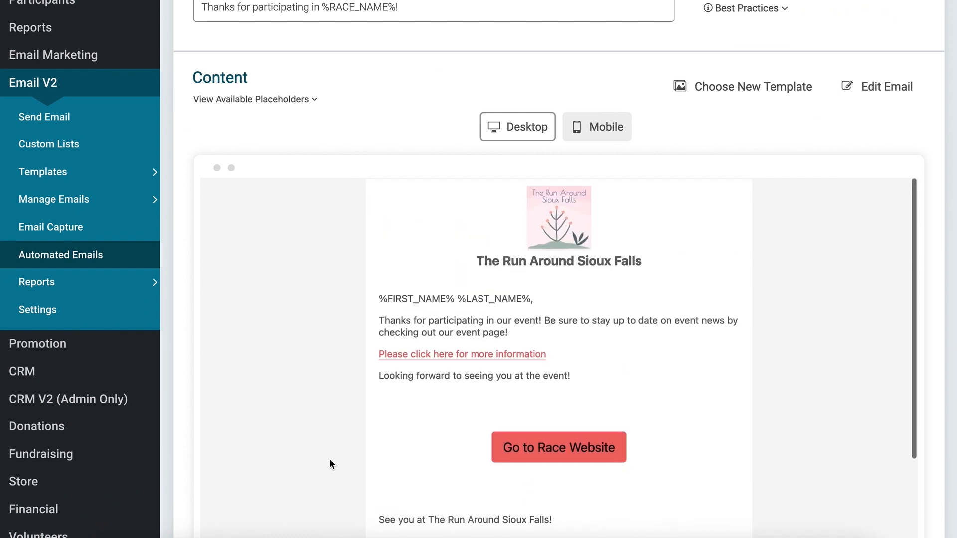
{"action": "left_click_drag", "start_coordinate": [381, 294], "coordinate": [528, 304]}
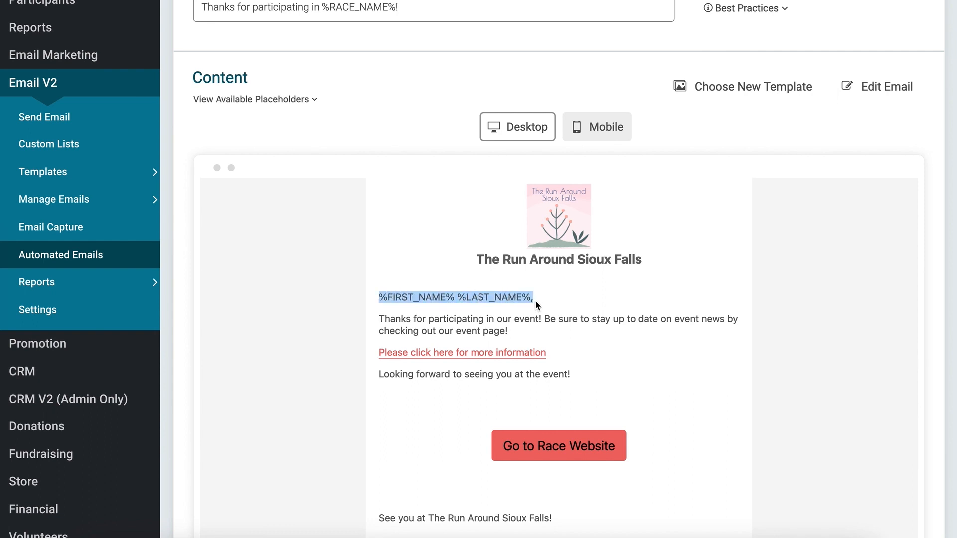
{"action": "left_click", "coordinate": [419, 323]}
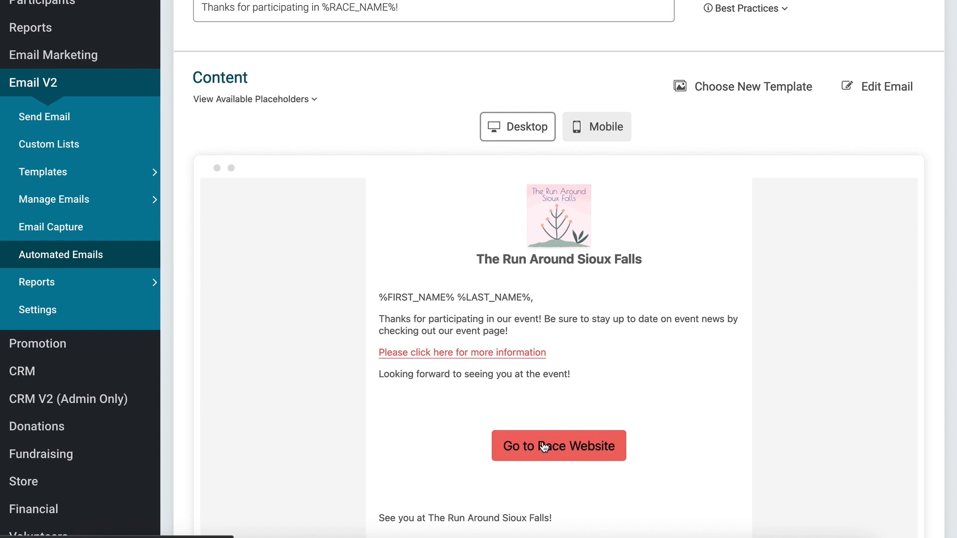
{"action": "scroll", "coordinate": [454, 425], "scroll_direction": "down", "scroll_amount": 5}
{"action": "scroll", "coordinate": [453, 425], "scroll_direction": "up", "scroll_amount": 3}
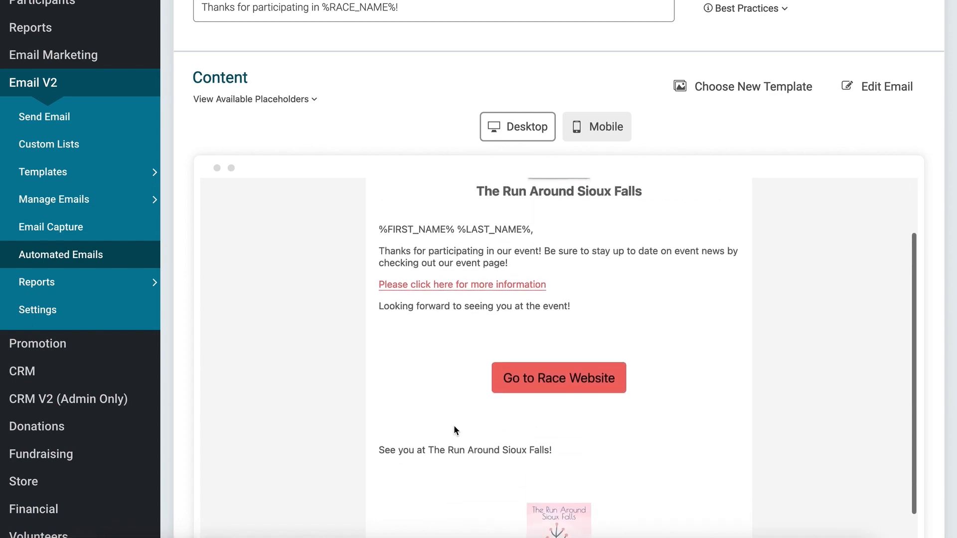
{"action": "scroll", "coordinate": [453, 425], "scroll_direction": "up", "scroll_amount": 2}
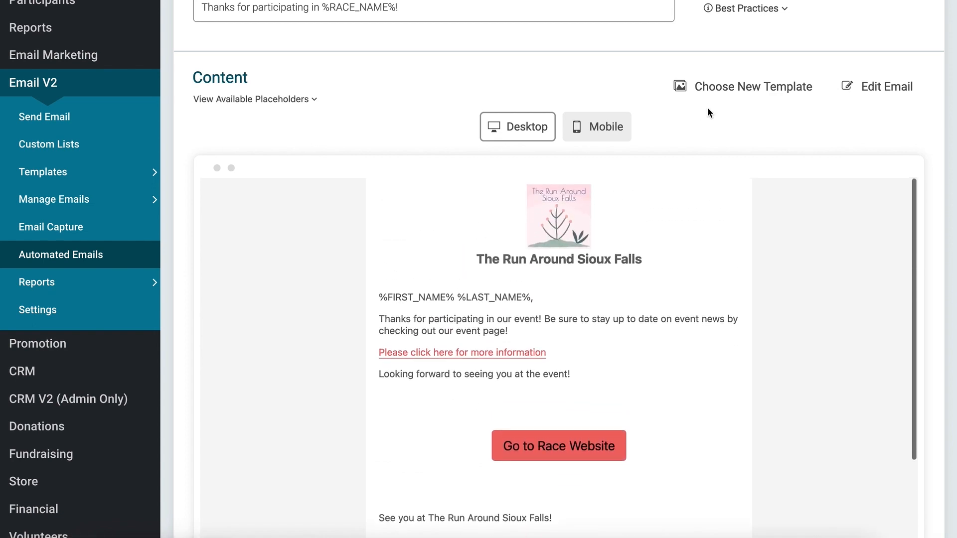
Step: Open the template chooser for the followup email and browse the saved templates and the prebuilt Marketing emails
{"action": "left_click", "coordinate": [738, 89]}
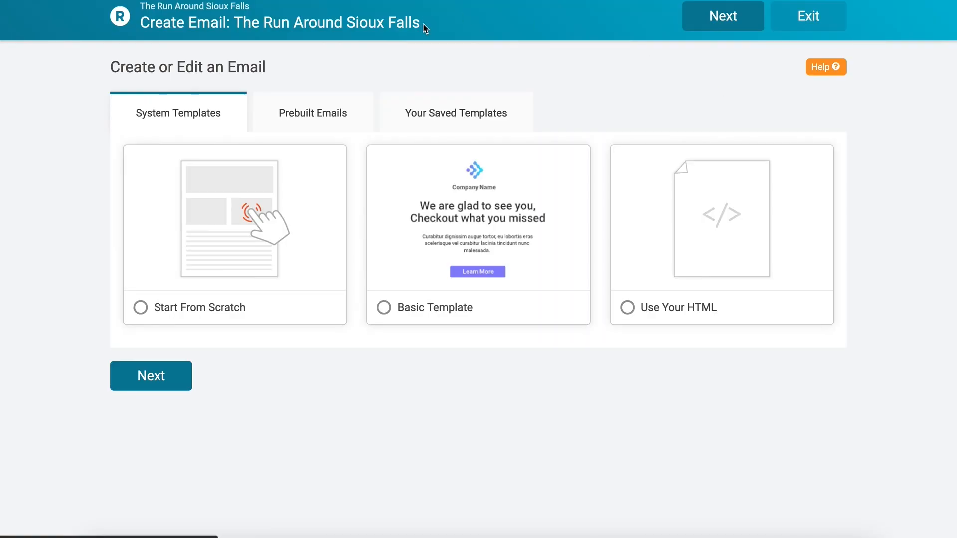
{"action": "left_click", "coordinate": [444, 126]}
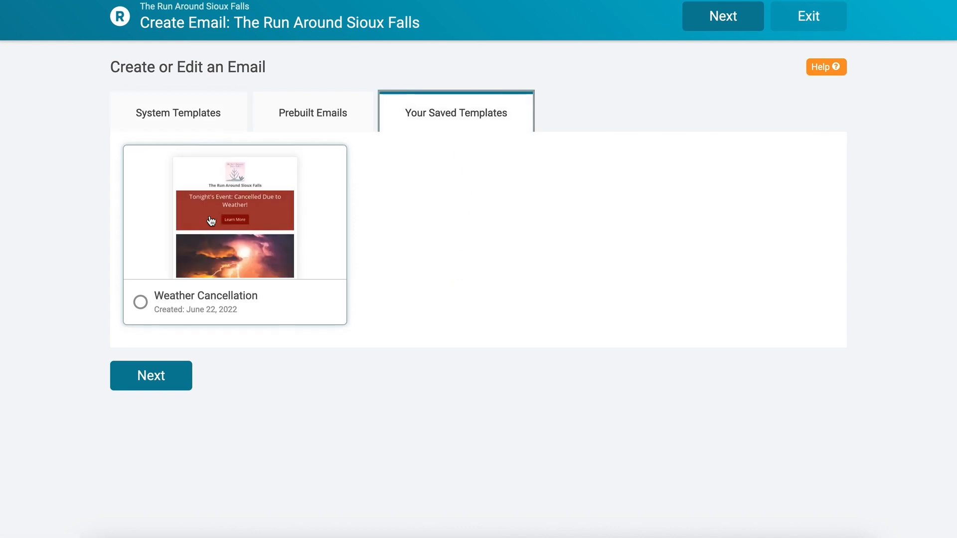
{"action": "left_click", "coordinate": [300, 117]}
{"action": "scroll", "coordinate": [380, 184], "scroll_direction": "down", "scroll_amount": 6}
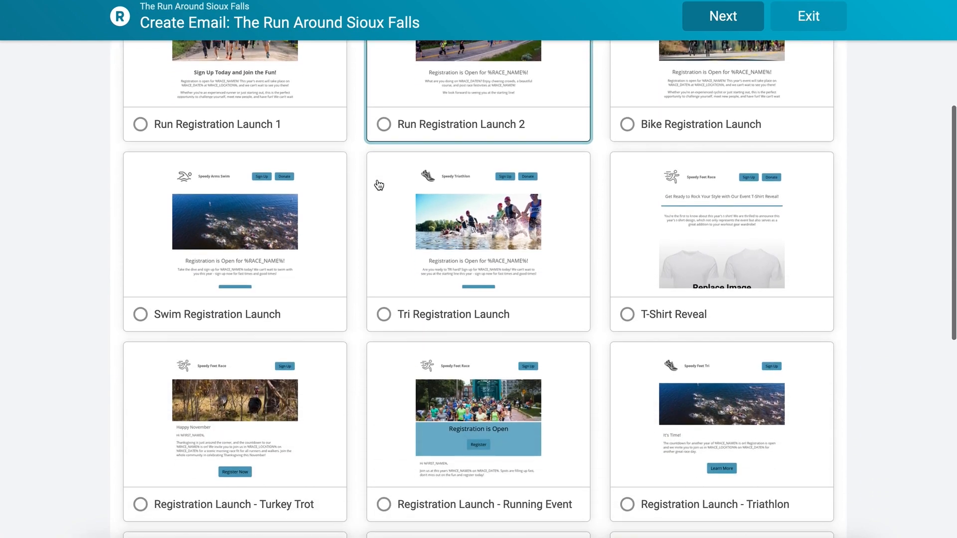
{"action": "scroll", "coordinate": [378, 183], "scroll_direction": "up", "scroll_amount": 6}
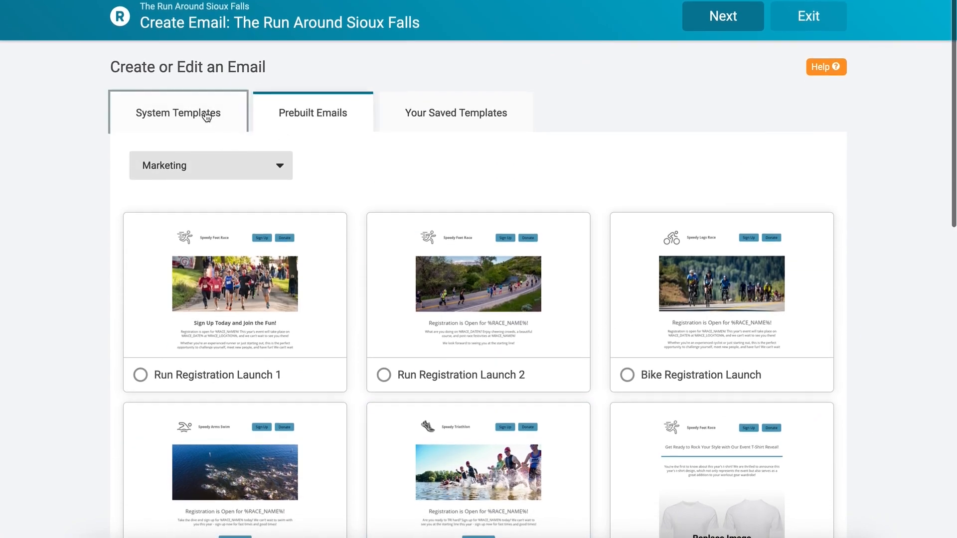
Step: Select the Basic Template from the system templates and open it in the email editor
{"action": "left_click", "coordinate": [205, 114]}
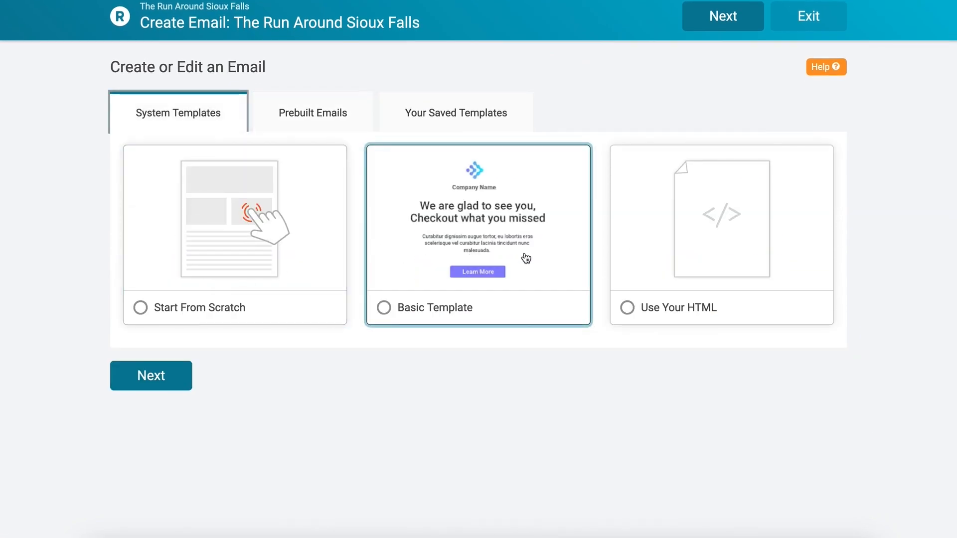
{"action": "left_click", "coordinate": [538, 240]}
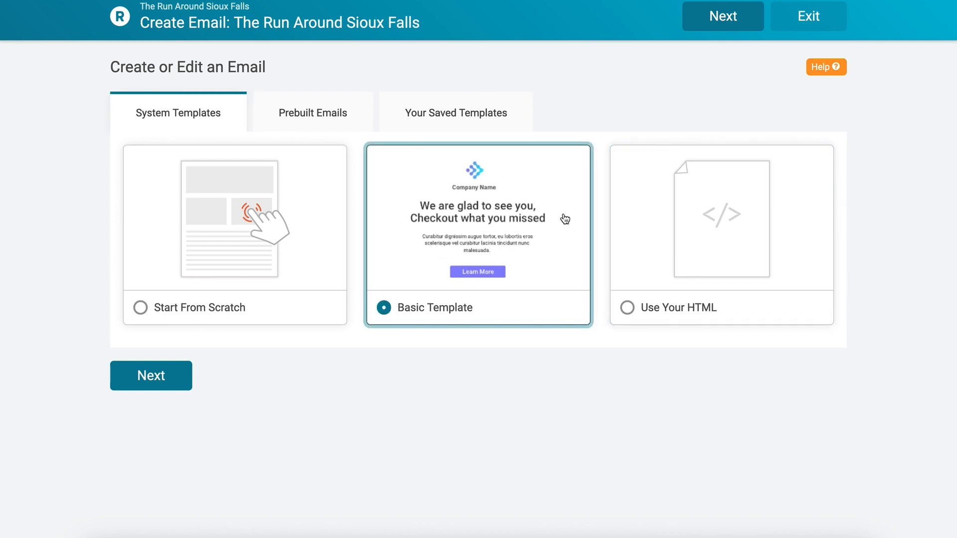
{"action": "left_click", "coordinate": [155, 376]}
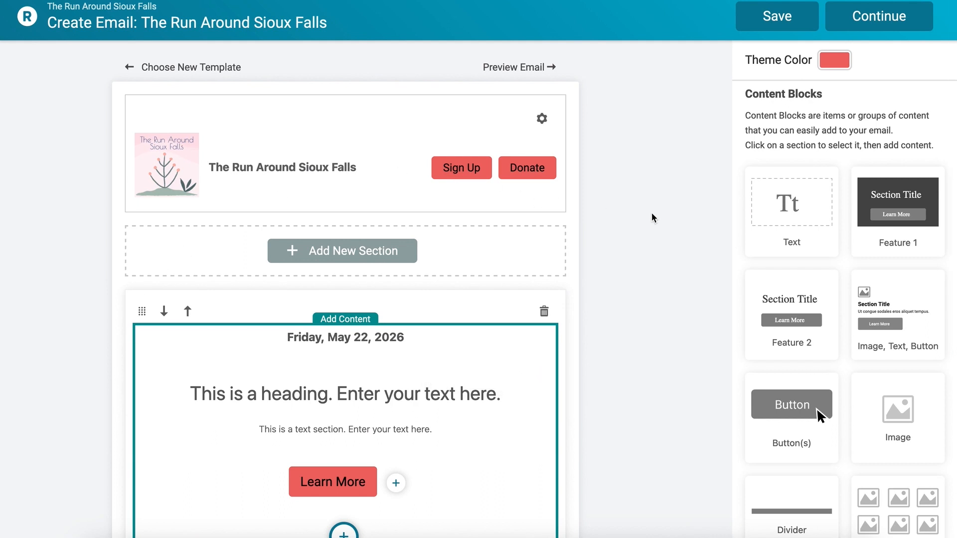
Step: Examine the followup email's desktop preview from the participant name placeholders down to the footer
{"action": "scroll", "coordinate": [650, 213], "scroll_direction": "down", "scroll_amount": 2}
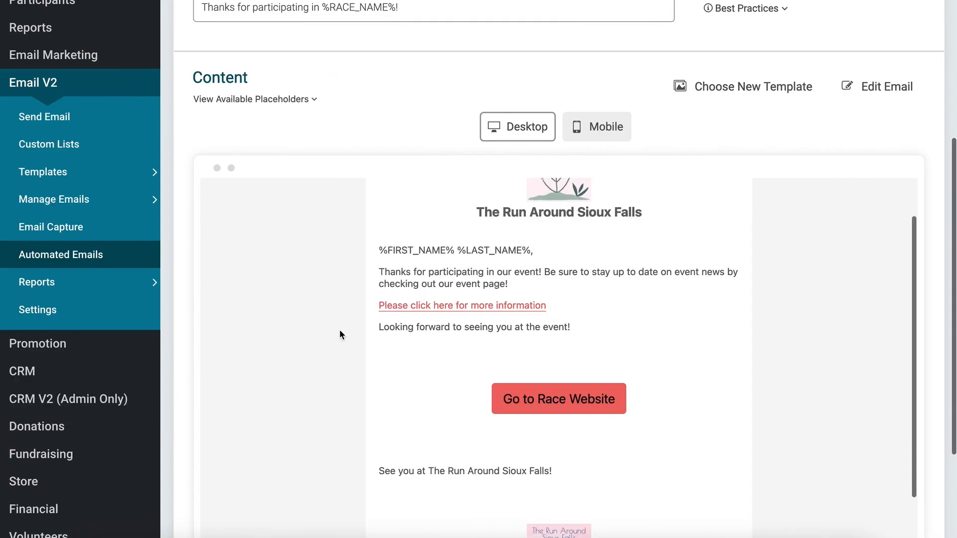
{"action": "scroll", "coordinate": [324, 439], "scroll_direction": "down", "scroll_amount": 2}
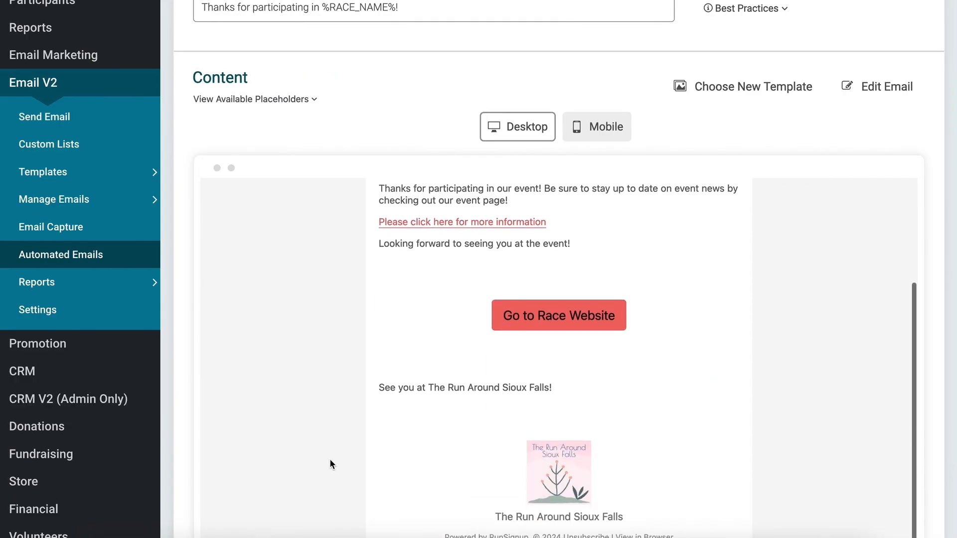
{"action": "scroll", "coordinate": [330, 461], "scroll_direction": "up", "scroll_amount": 3}
{"action": "scroll", "coordinate": [329, 458], "scroll_direction": "down", "scroll_amount": 1}
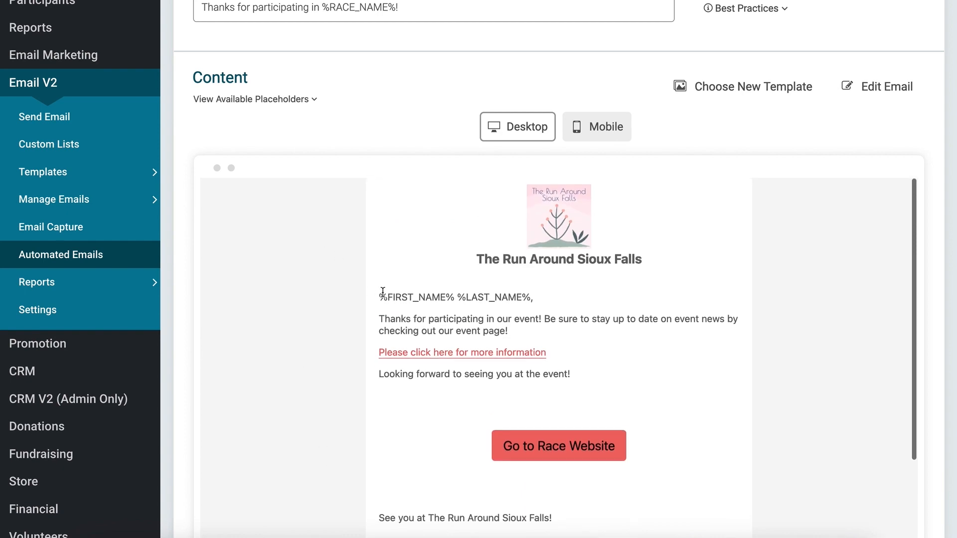
{"action": "left_click_drag", "start_coordinate": [389, 296], "coordinate": [509, 299]}
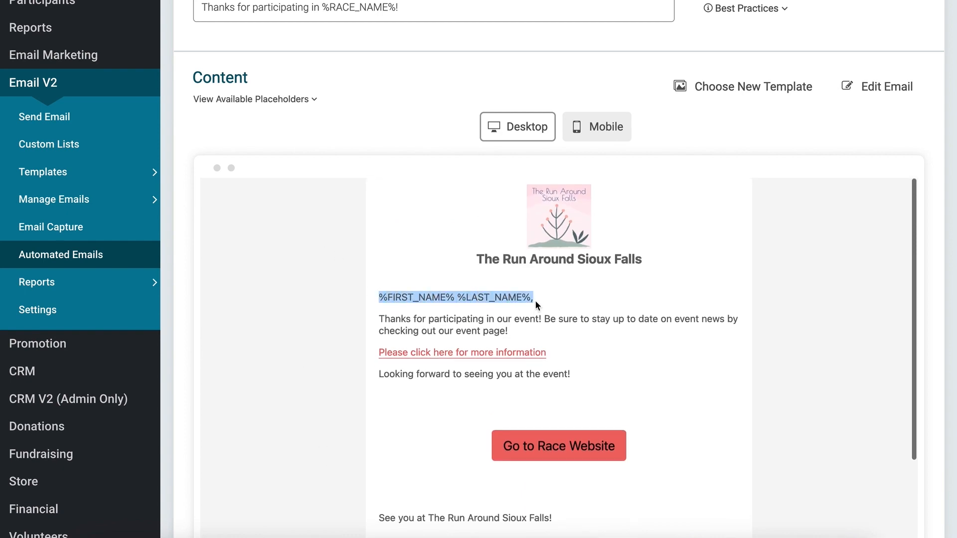
{"action": "left_click", "coordinate": [427, 324]}
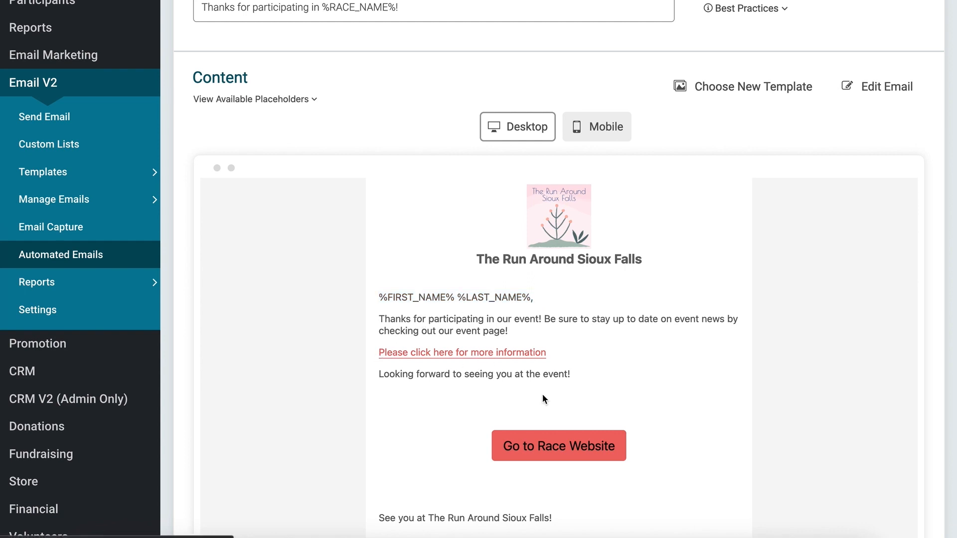
{"action": "scroll", "coordinate": [455, 429], "scroll_direction": "down", "scroll_amount": 3}
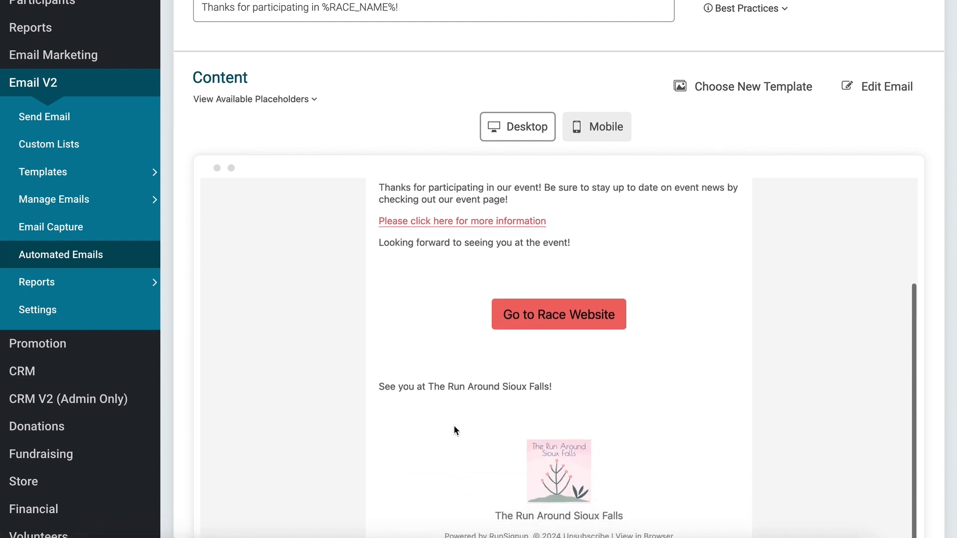
Step: Replace the text section's placeholder sentence with "Hello %FIRST_NAME% %LAST_NAME%," using the basic contact info placeholders
{"action": "scroll", "coordinate": [454, 425], "scroll_direction": "up", "scroll_amount": 3}
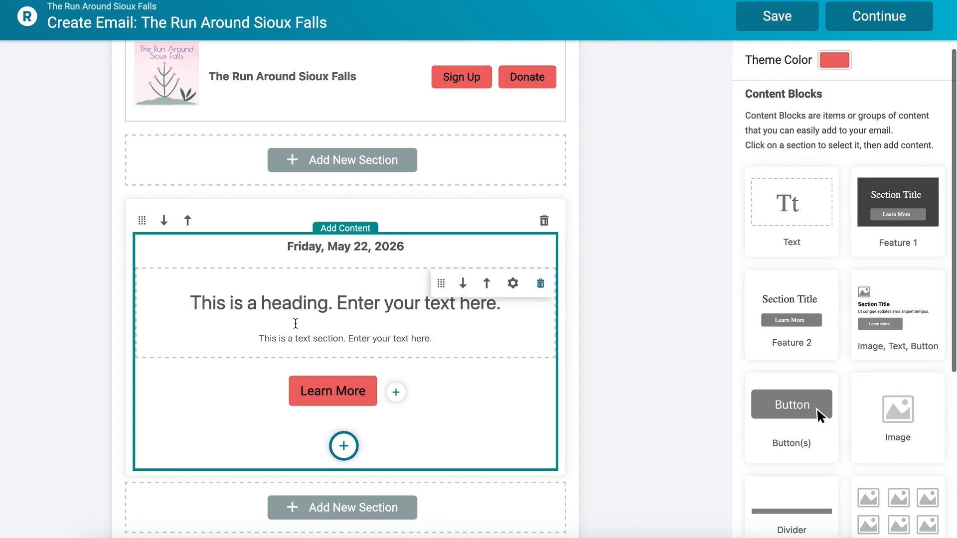
{"action": "left_click", "coordinate": [290, 338]}
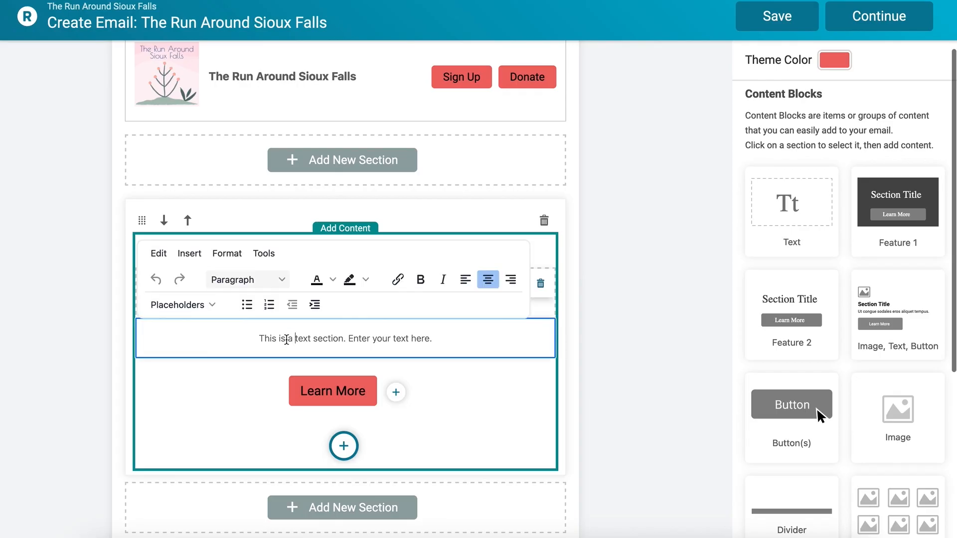
{"action": "left_click_drag", "start_coordinate": [258, 339], "coordinate": [448, 333]}
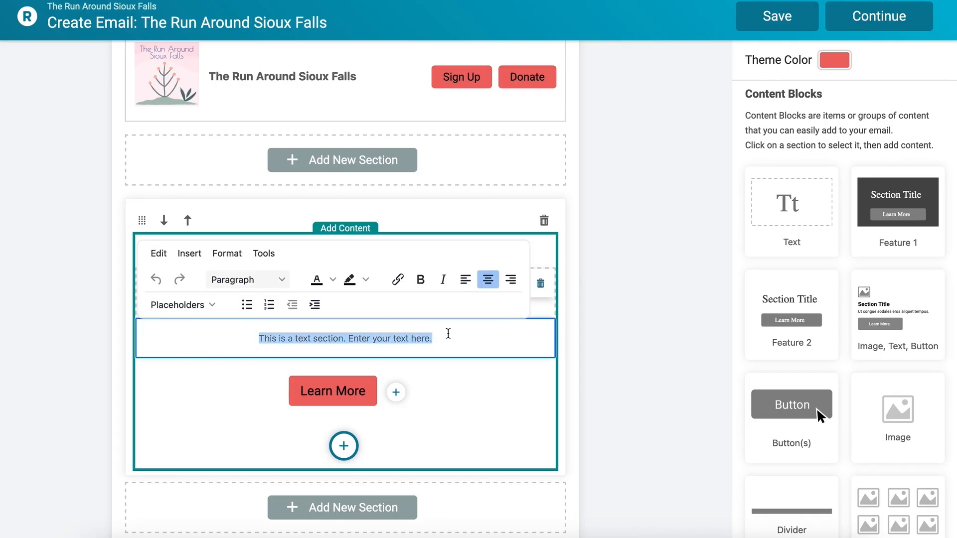
{"action": "type", "text": "Hel"}
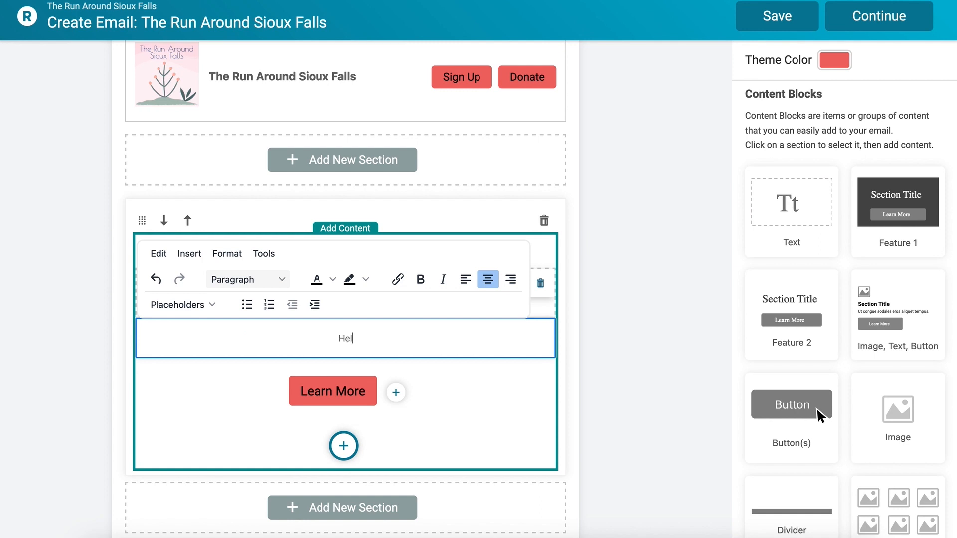
{"action": "type", "text": "lo"}
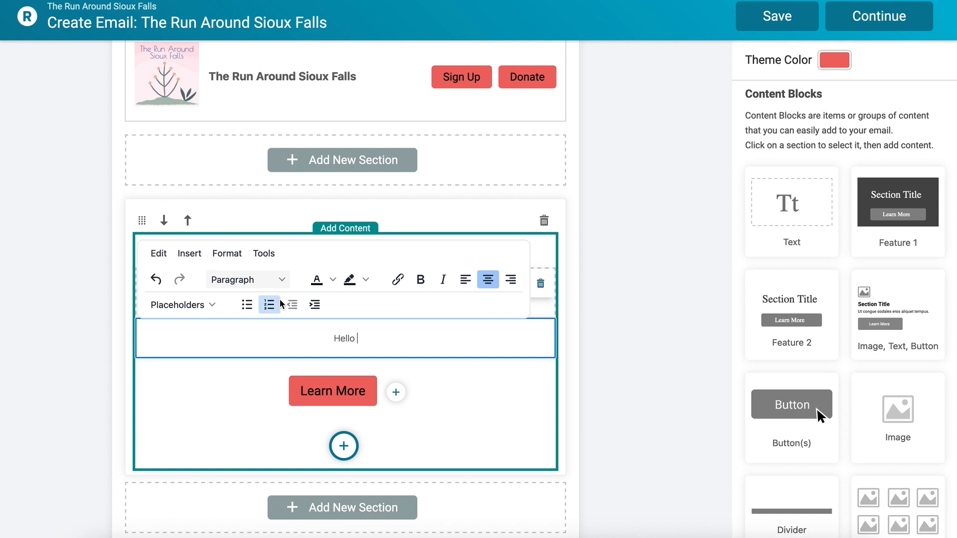
{"action": "left_click", "coordinate": [205, 305]}
{"action": "mouse_move", "coordinate": [200, 338]}
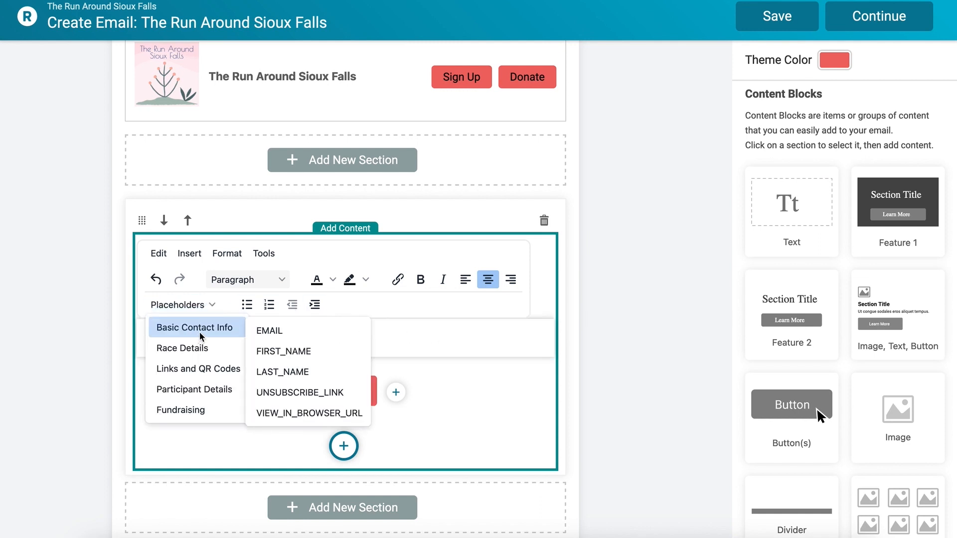
{"action": "left_click", "coordinate": [276, 351]}
{"action": "left_click", "coordinate": [184, 304]}
{"action": "mouse_move", "coordinate": [207, 332]}
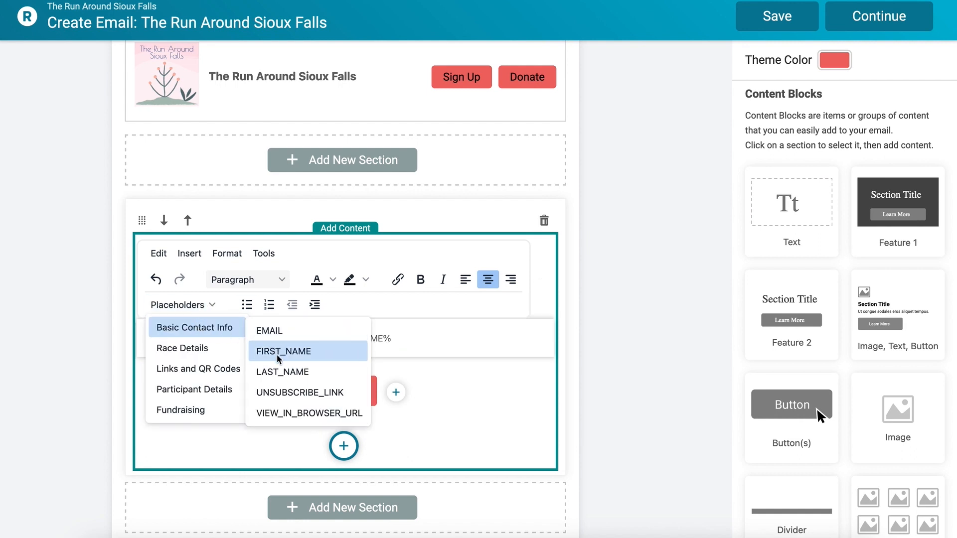
{"action": "left_click", "coordinate": [282, 371]}
{"action": "type", "text": ","}
Step: Add the line "Thank you for signing up!" below the greeting, followed by the REGISTRATION_ID_QRCODE placeholder on its own line
{"action": "key", "text": "Return"}
{"action": "type", "text": "Thank you for signing up!"}
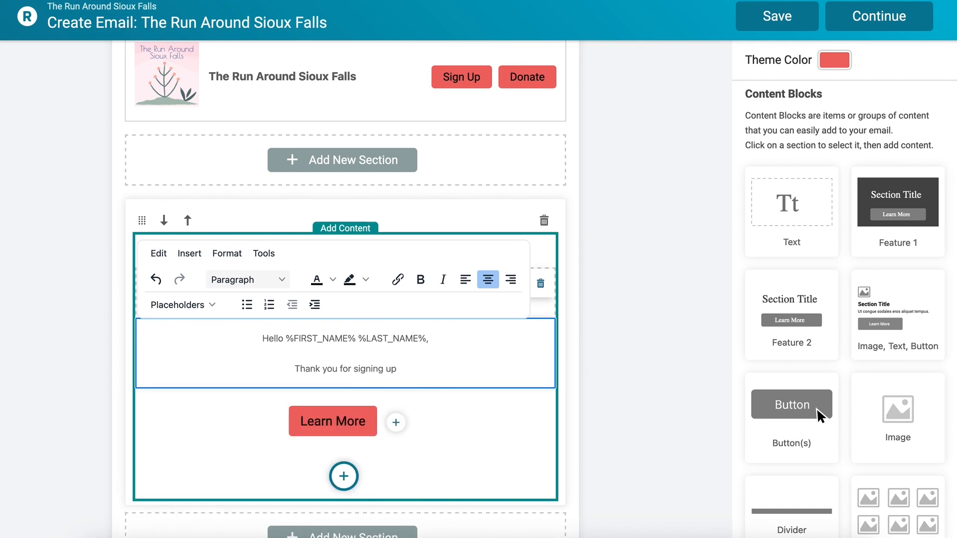
{"action": "key", "text": "Return"}
{"action": "left_click", "coordinate": [170, 306]}
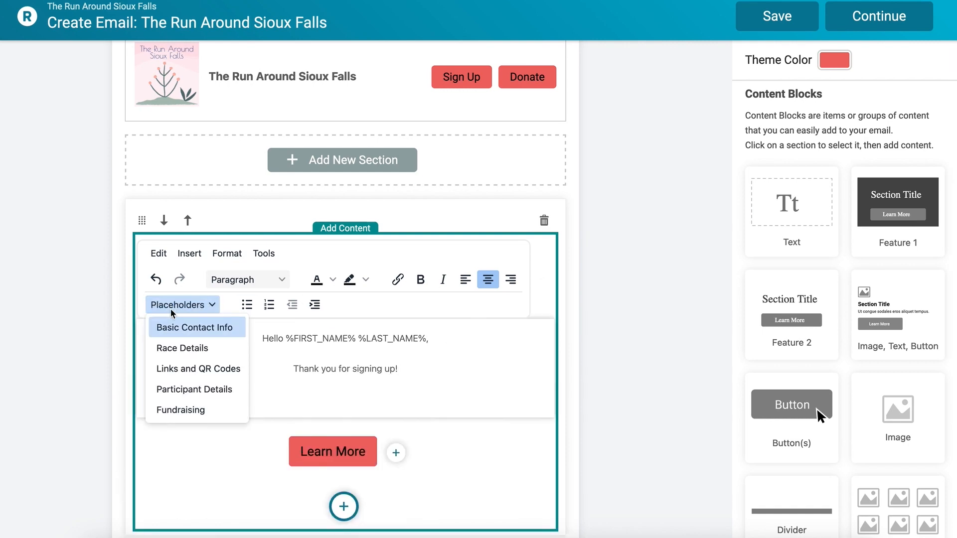
{"action": "mouse_move", "coordinate": [198, 368]}
{"action": "scroll", "coordinate": [277, 375], "scroll_direction": "down", "scroll_amount": 2}
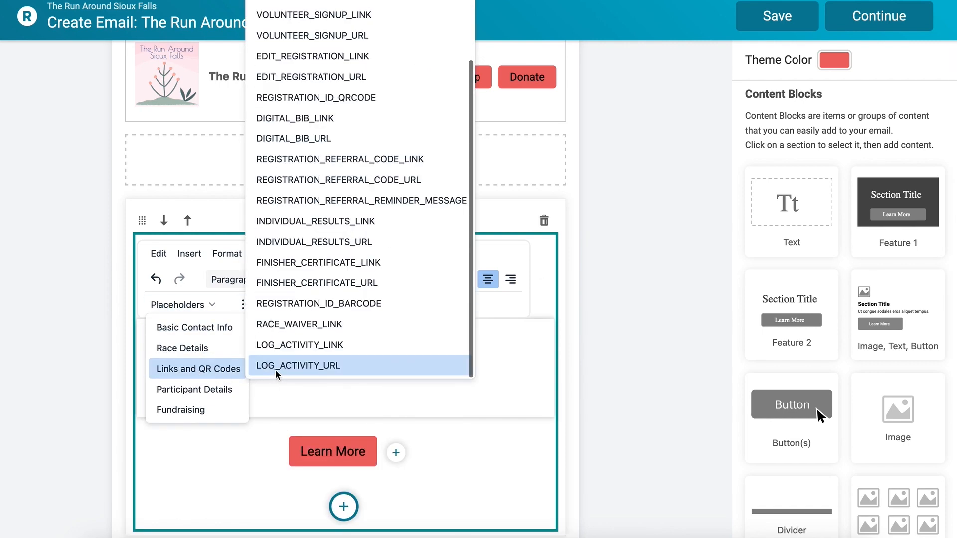
{"action": "scroll", "coordinate": [277, 339], "scroll_direction": "up", "scroll_amount": 3}
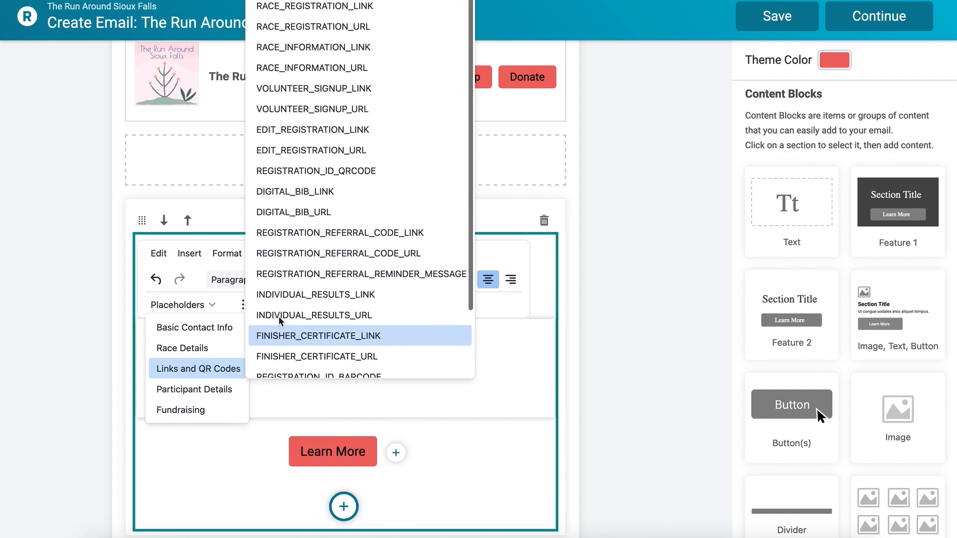
{"action": "left_click", "coordinate": [267, 175]}
Step: Insert the RACE_REGISTRATION_LINK placeholder on a new line below the QR code placeholder
{"action": "key", "text": "Return"}
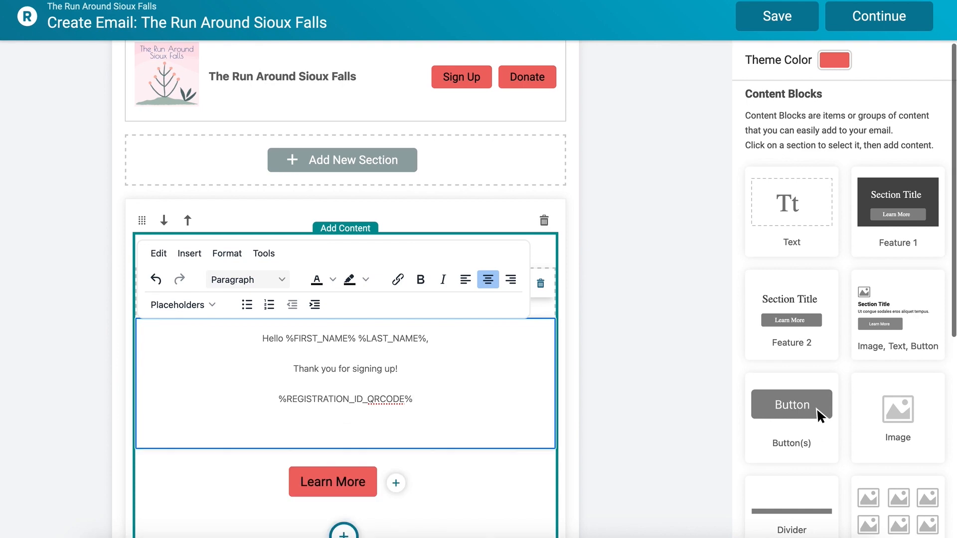
{"action": "left_click", "coordinate": [182, 305]}
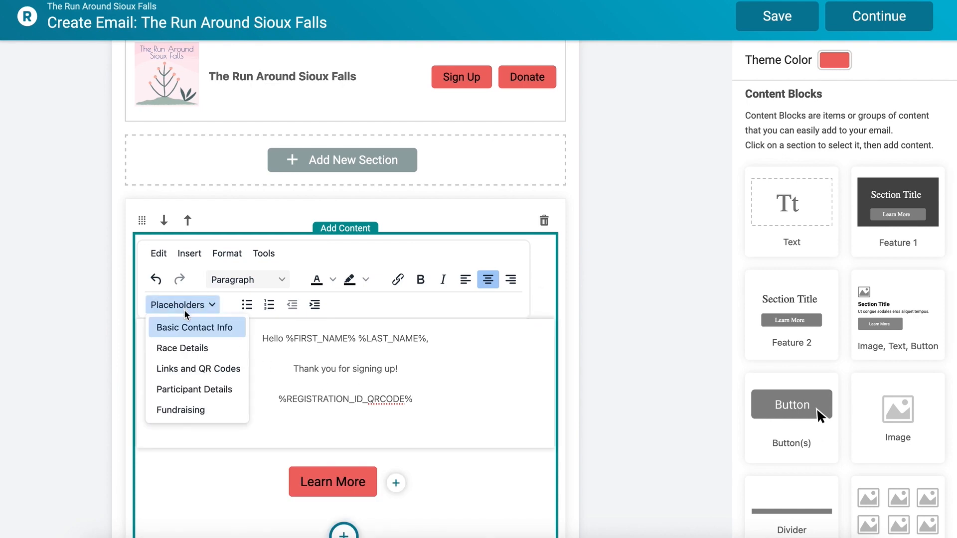
{"action": "scroll", "coordinate": [324, 356], "scroll_direction": "down", "scroll_amount": 3}
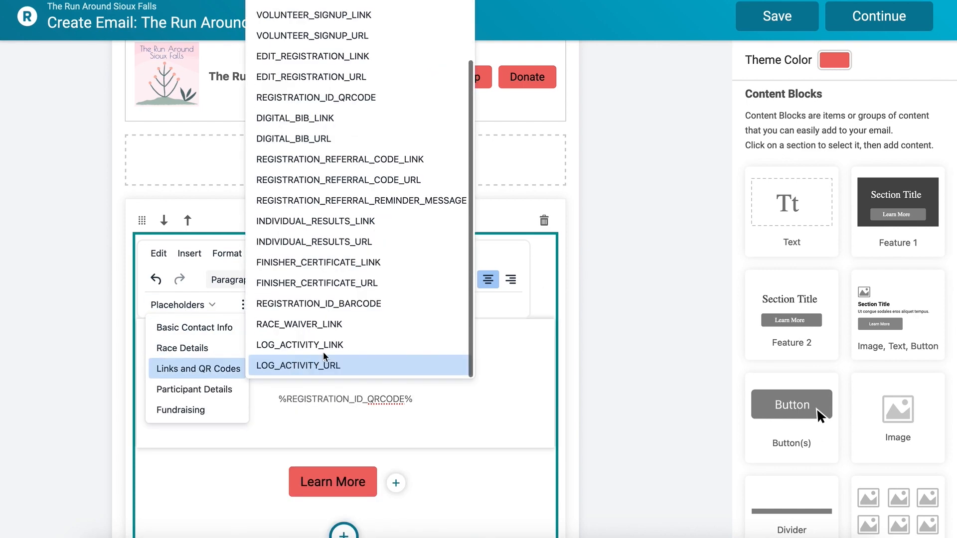
{"action": "scroll", "coordinate": [287, 232], "scroll_direction": "up", "scroll_amount": 3}
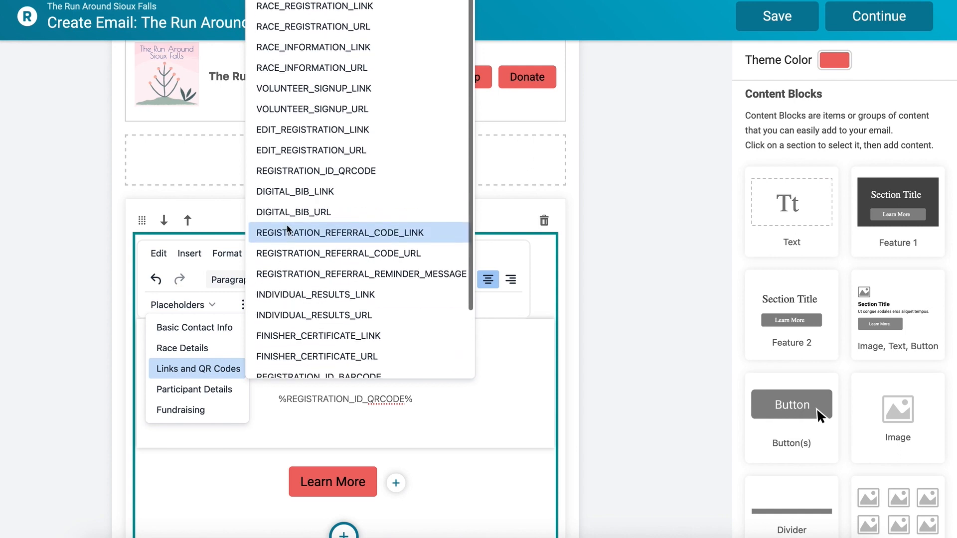
{"action": "left_click", "coordinate": [319, 7]}
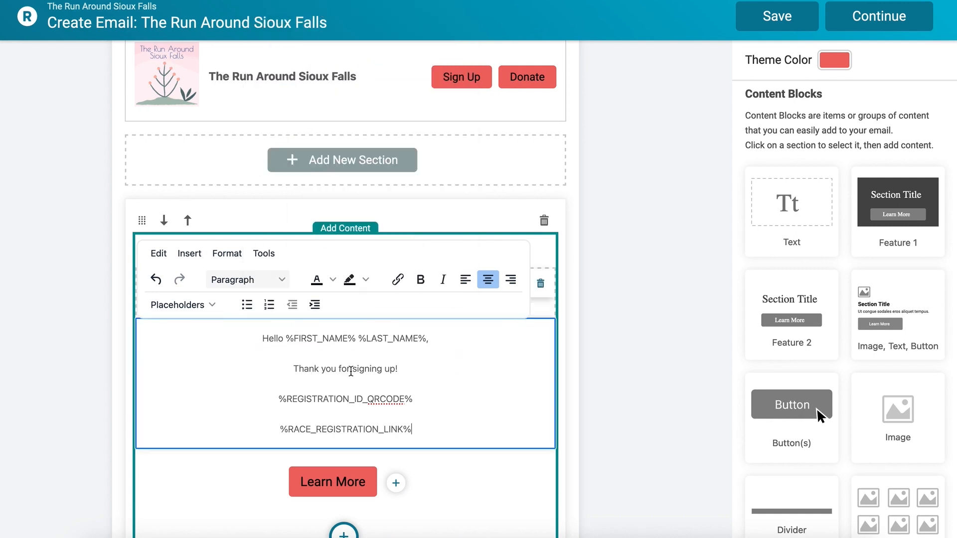
Step: Look over the placeholders and layout in the email body, save the design and continue to the automated email page
{"action": "left_click_drag", "start_coordinate": [288, 338], "coordinate": [426, 339]}
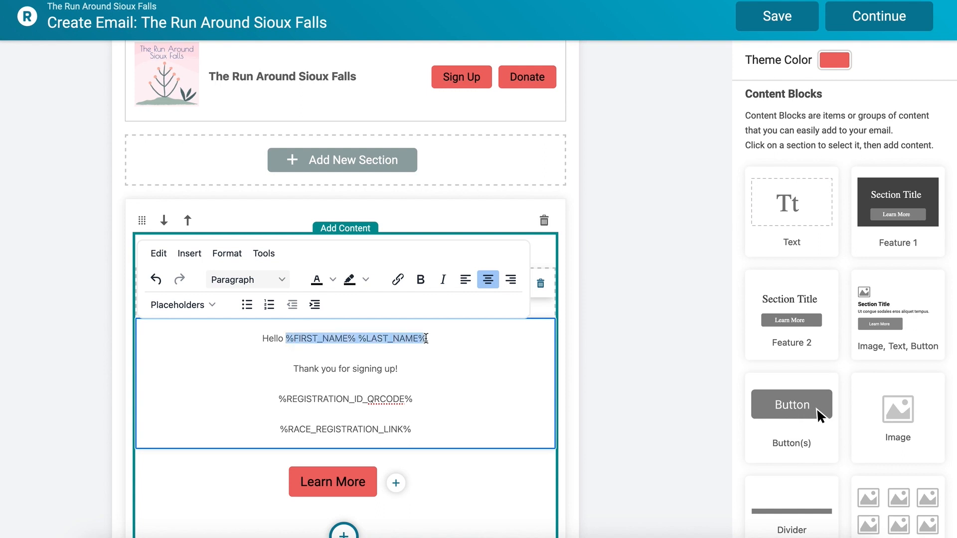
{"action": "left_click", "coordinate": [477, 376]}
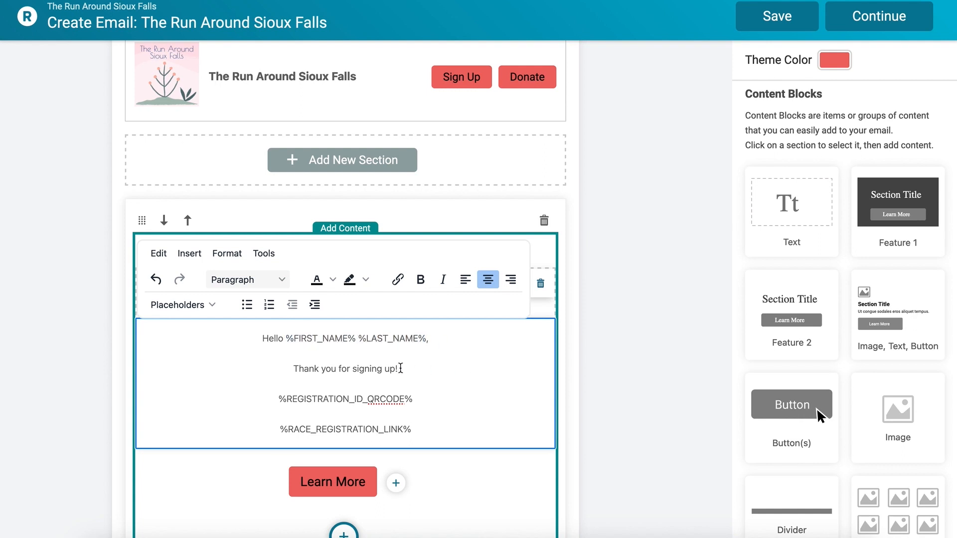
{"action": "left_click", "coordinate": [625, 344]}
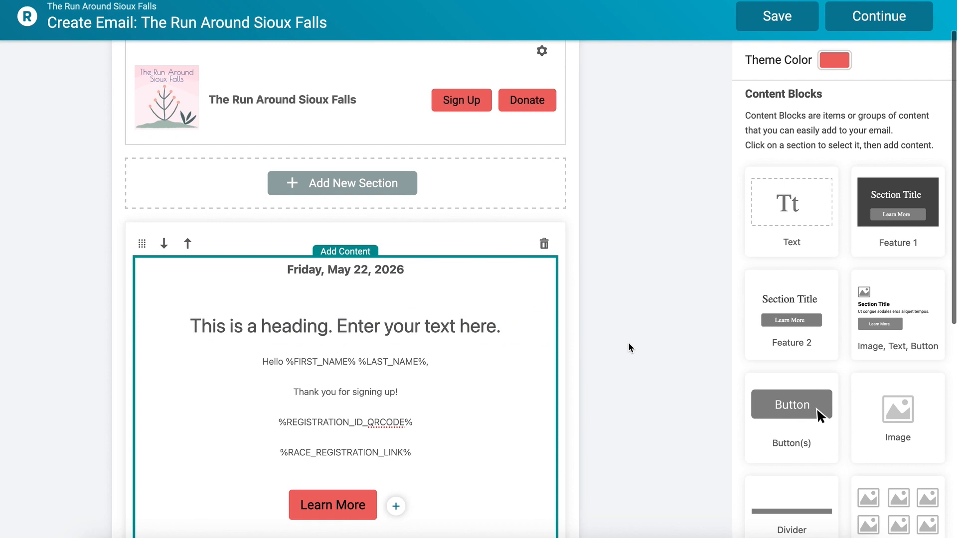
{"action": "scroll", "coordinate": [629, 368], "scroll_direction": "down", "scroll_amount": 4}
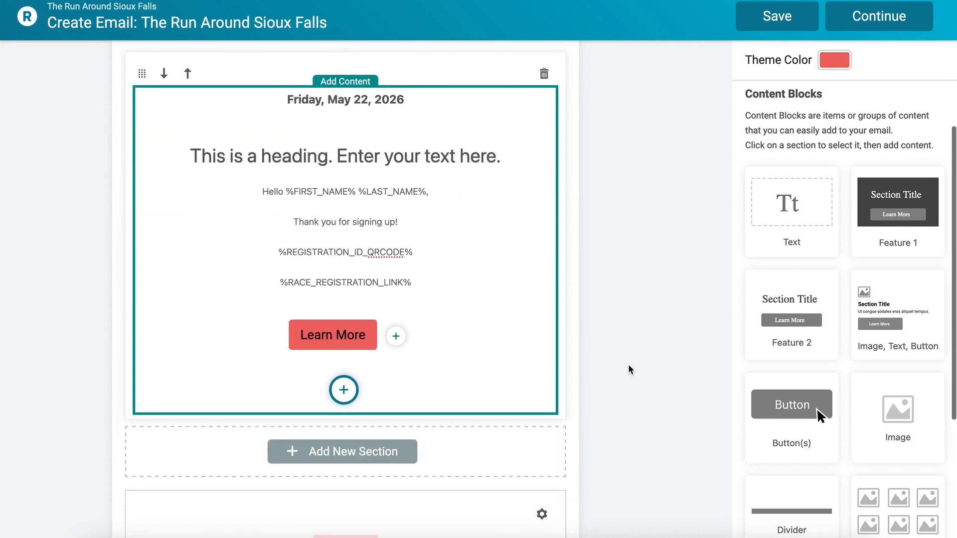
{"action": "scroll", "coordinate": [629, 369], "scroll_direction": "up", "scroll_amount": 5}
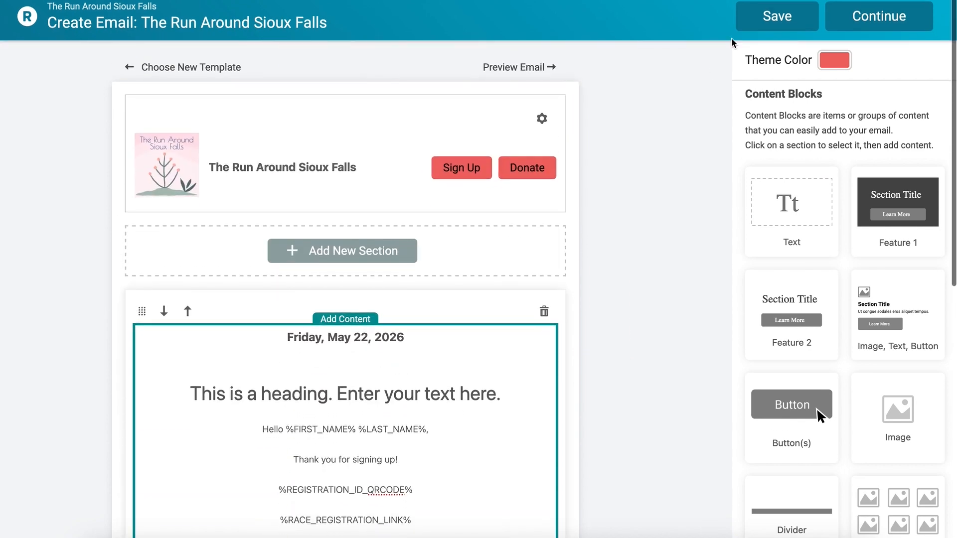
{"action": "left_click", "coordinate": [767, 16]}
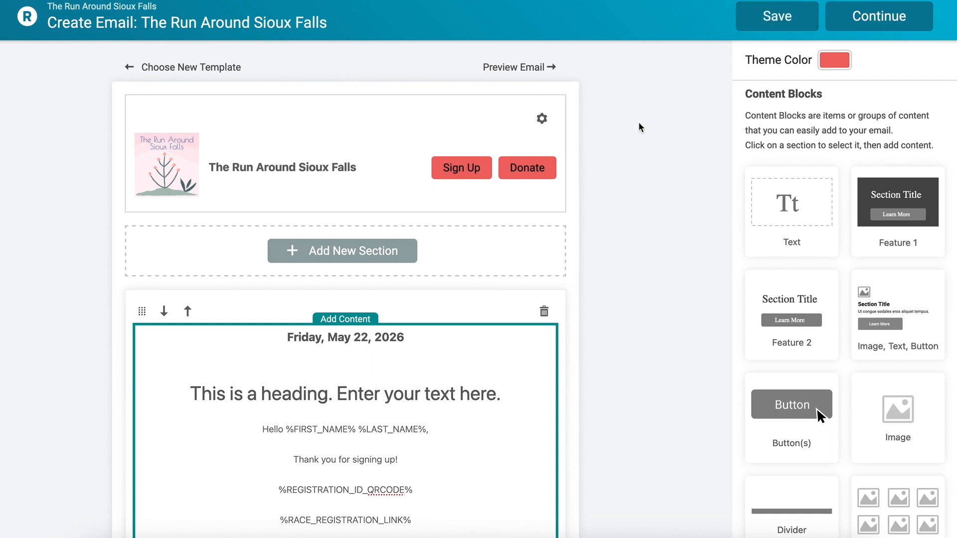
{"action": "left_click", "coordinate": [864, 18]}
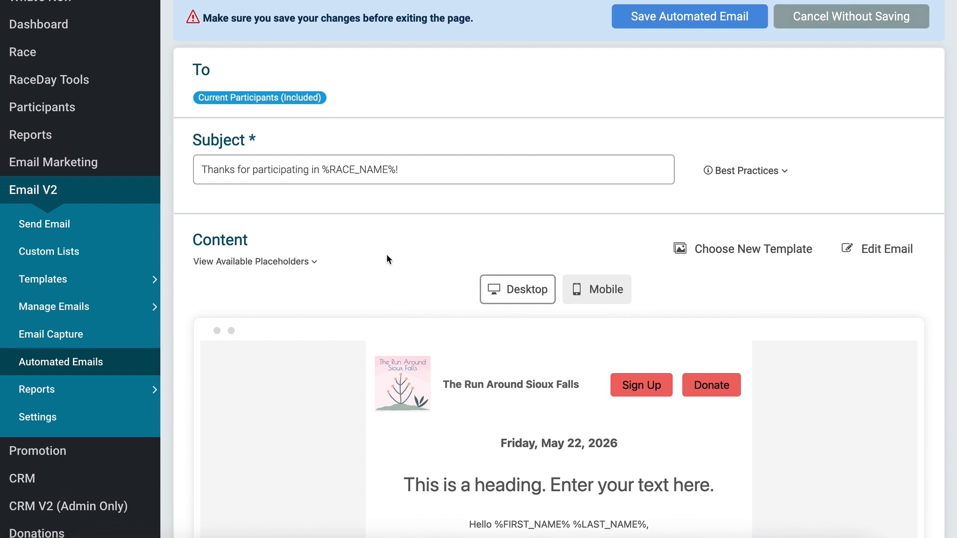
Step: Check the previewed followup email, save the automated email and return to the Registration Followup settings
{"action": "scroll", "coordinate": [387, 258], "scroll_direction": "down", "scroll_amount": 5}
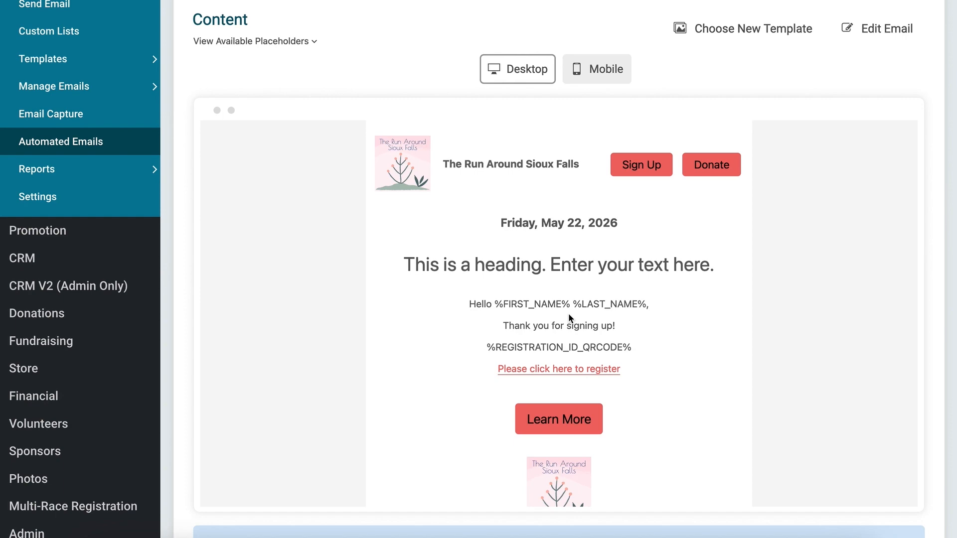
{"action": "scroll", "coordinate": [392, 354], "scroll_direction": "up", "scroll_amount": 8}
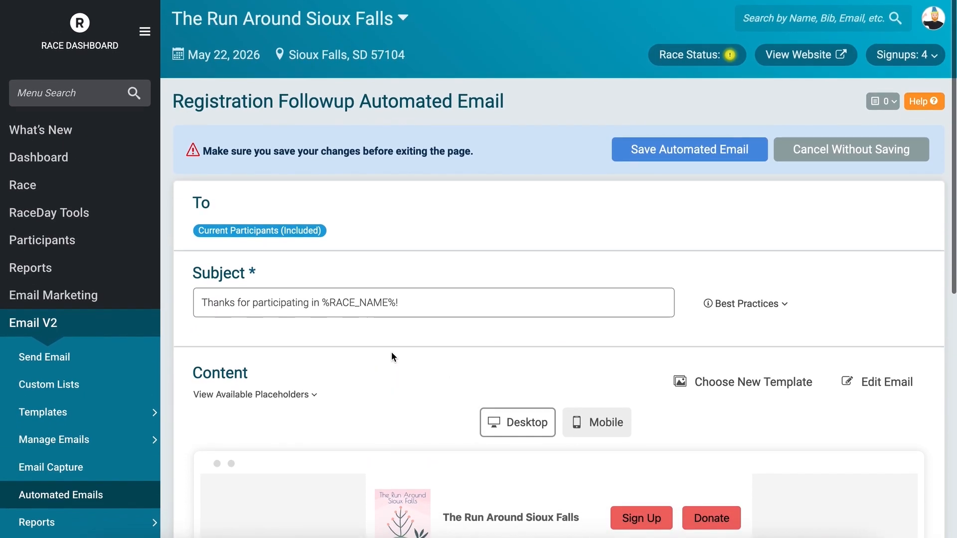
{"action": "left_click", "coordinate": [653, 151]}
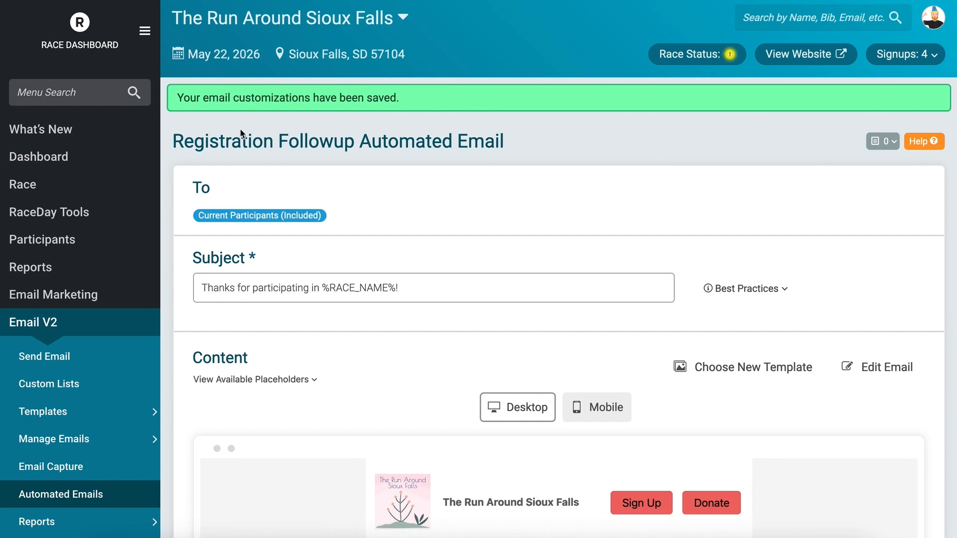
{"action": "scroll", "coordinate": [548, 133], "scroll_direction": "down", "scroll_amount": 6}
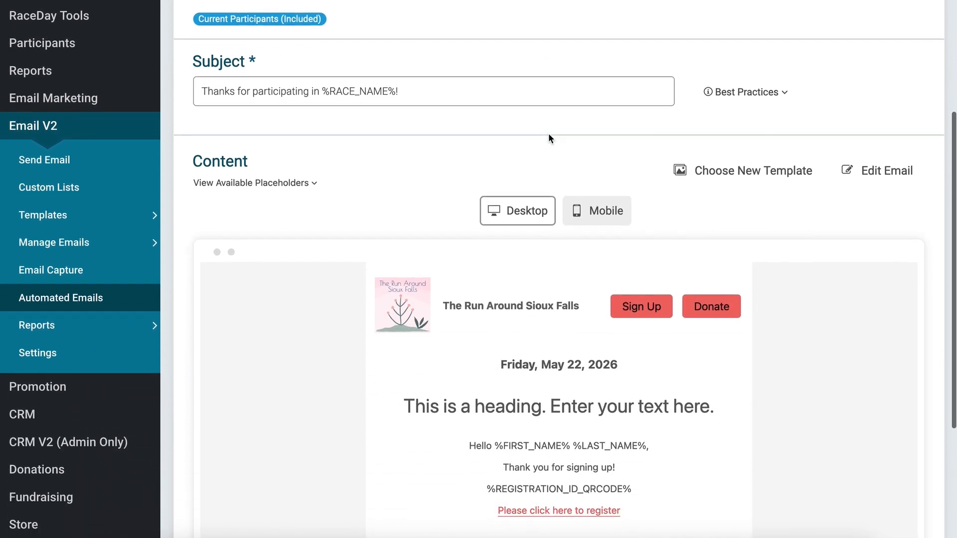
{"action": "scroll", "coordinate": [549, 134], "scroll_direction": "down", "scroll_amount": 1}
{"action": "scroll", "coordinate": [549, 135], "scroll_direction": "up", "scroll_amount": 2}
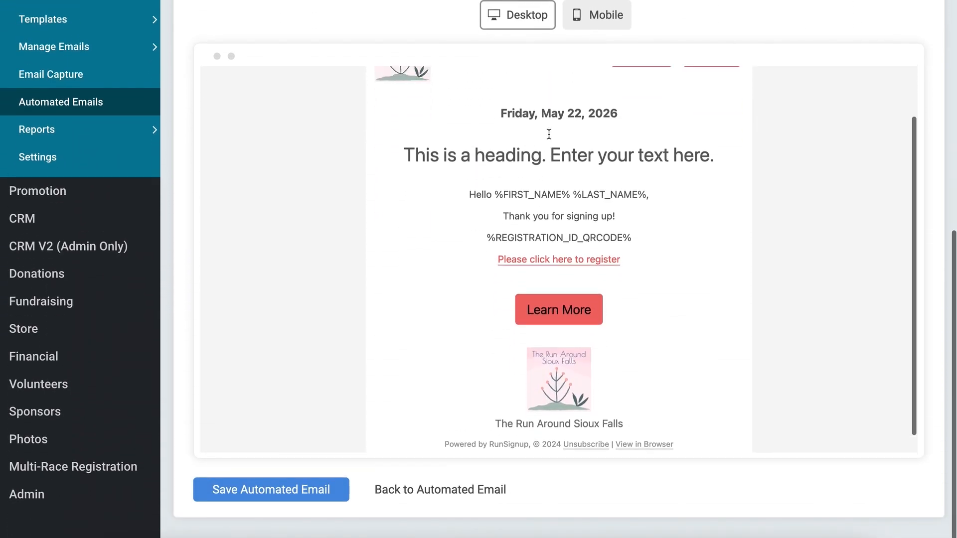
{"action": "left_click", "coordinate": [414, 492]}
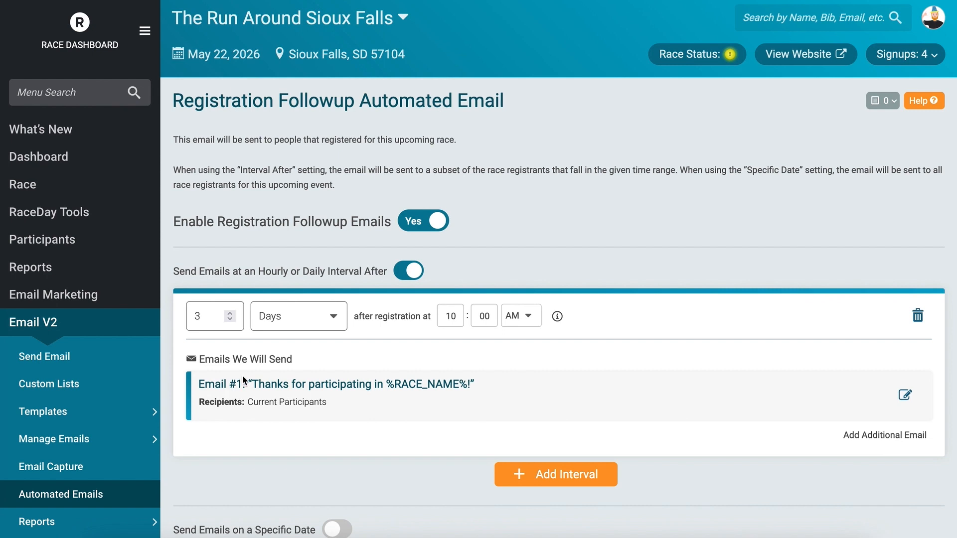
Step: Add a second sending interval to the Registration Followup emails and adjust its number of days
{"action": "left_click", "coordinate": [196, 319]}
{"action": "left_click", "coordinate": [442, 310]}
{"action": "scroll", "coordinate": [362, 465], "scroll_direction": "down", "scroll_amount": 2}
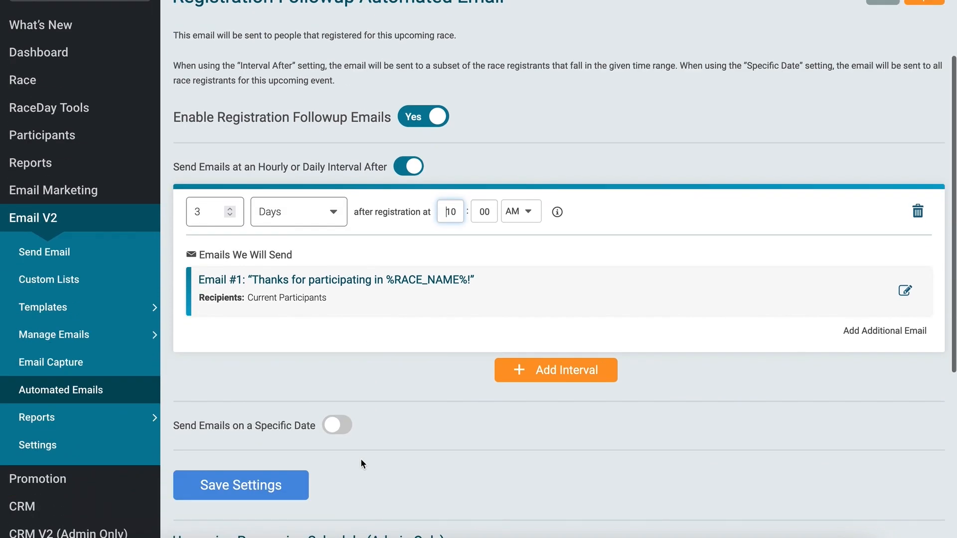
{"action": "left_click", "coordinate": [548, 369]}
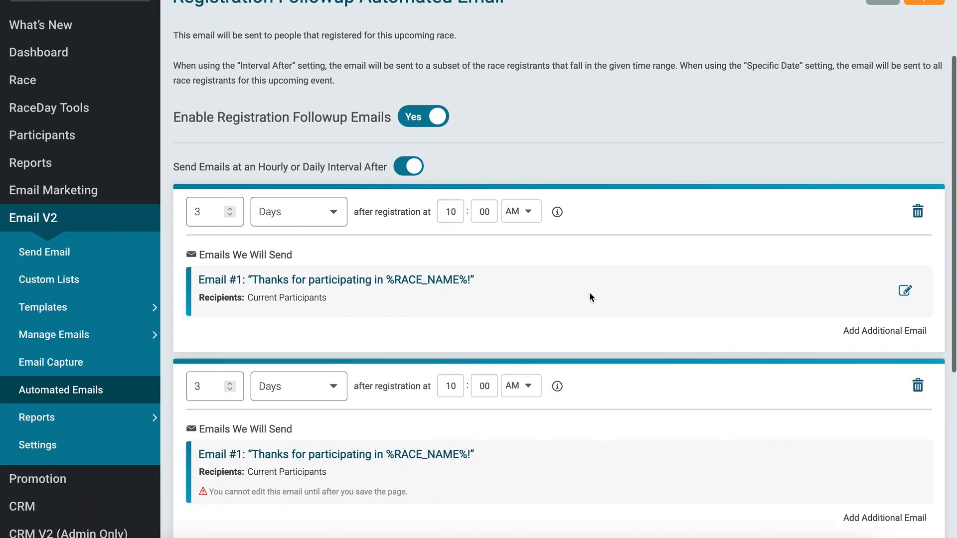
{"action": "scroll", "coordinate": [589, 293], "scroll_direction": "down", "scroll_amount": 3}
{"action": "left_click", "coordinate": [230, 247]}
{"action": "left_click", "coordinate": [229, 247]}
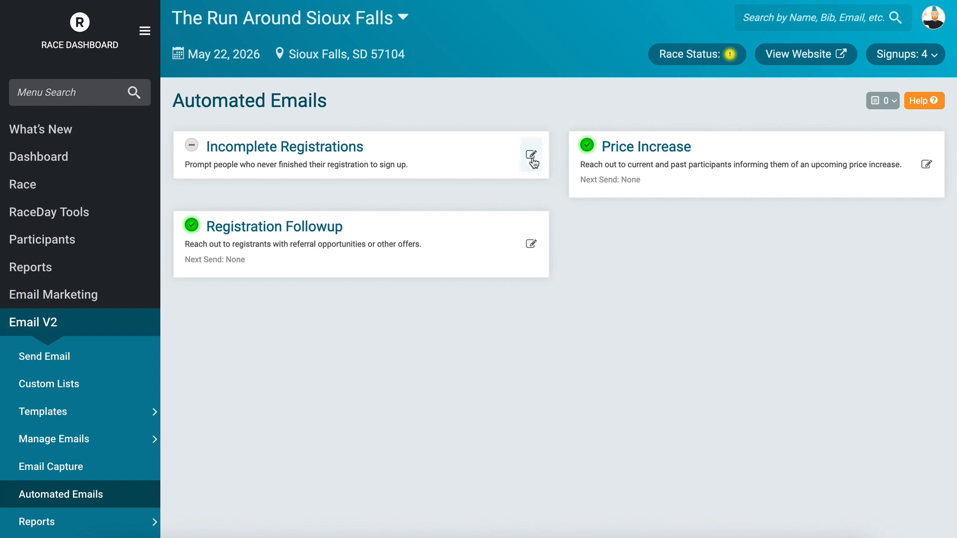
Step: Open the Incomplete Registrations automated email, enable its emails and save the settings
{"action": "left_click", "coordinate": [531, 156]}
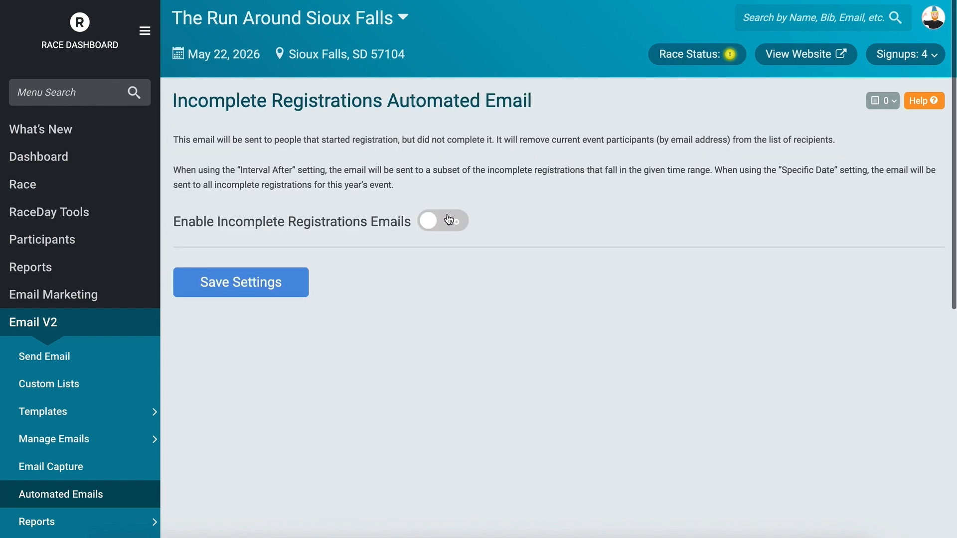
{"action": "left_click", "coordinate": [448, 220]}
{"action": "scroll", "coordinate": [568, 193], "scroll_direction": "down", "scroll_amount": 4}
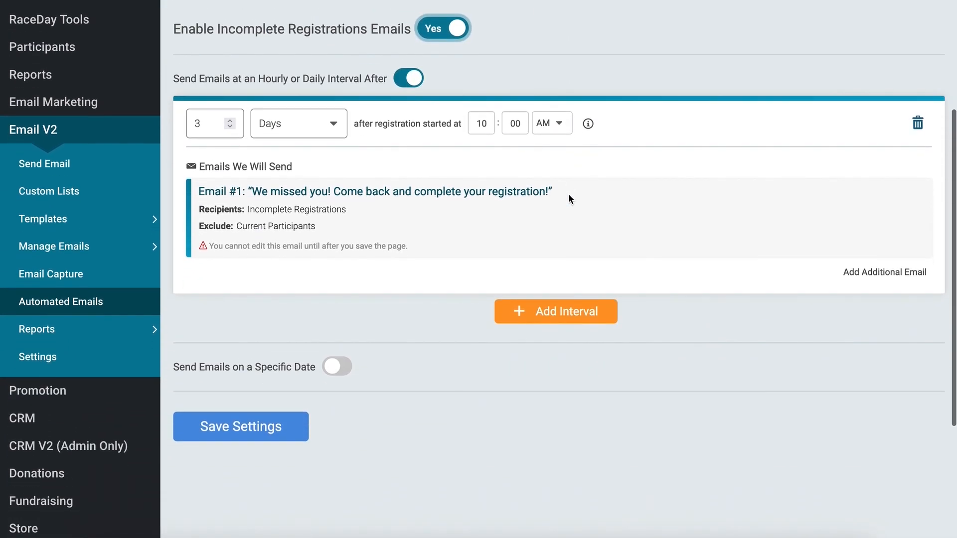
{"action": "scroll", "coordinate": [568, 194], "scroll_direction": "down", "scroll_amount": 2}
{"action": "left_click", "coordinate": [286, 292]}
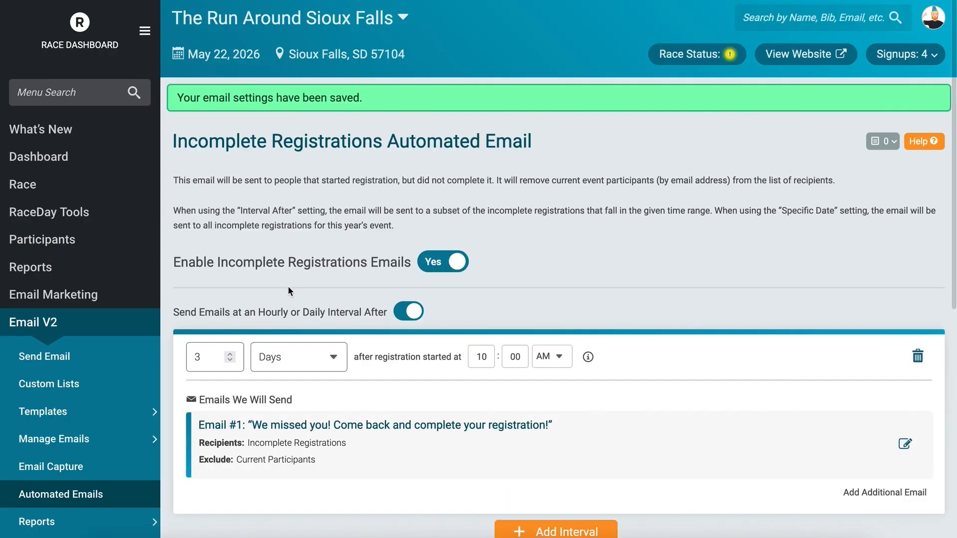
Step: Open the "We missed you! Come back and complete your registration!" email and review its recipients, subject and content preview
{"action": "scroll", "coordinate": [671, 224], "scroll_direction": "down", "scroll_amount": 4}
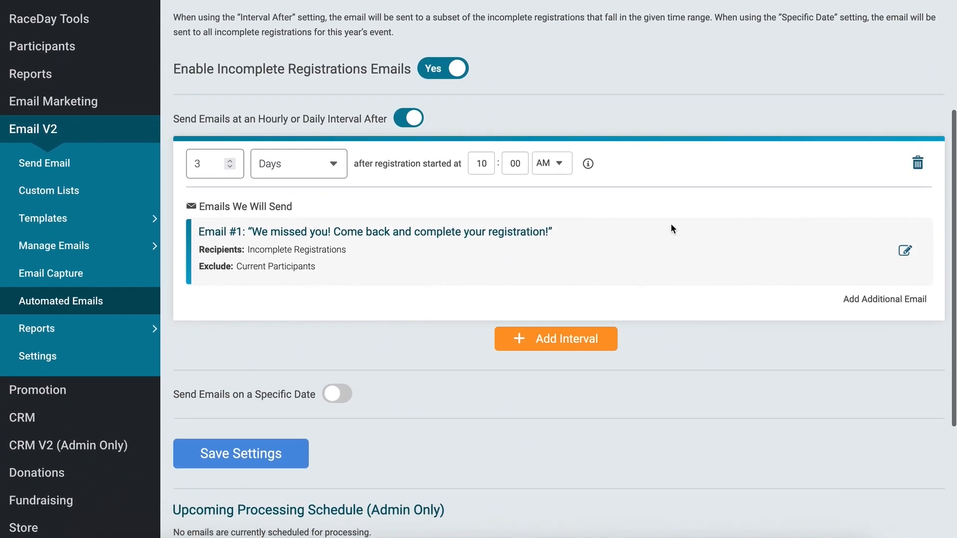
{"action": "left_click", "coordinate": [904, 250]}
{"action": "scroll", "coordinate": [905, 250], "scroll_direction": "down", "scroll_amount": 5}
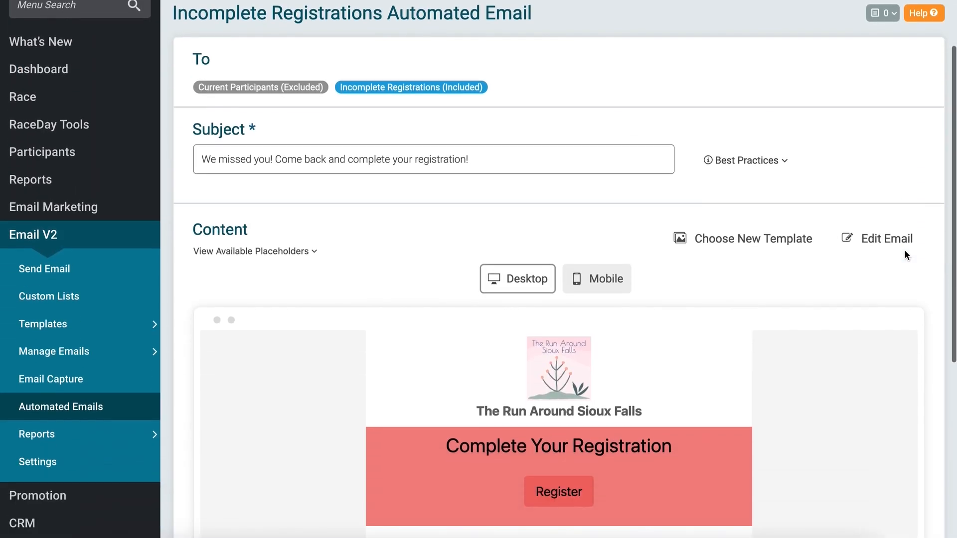
{"action": "scroll", "coordinate": [904, 254], "scroll_direction": "down", "scroll_amount": 1}
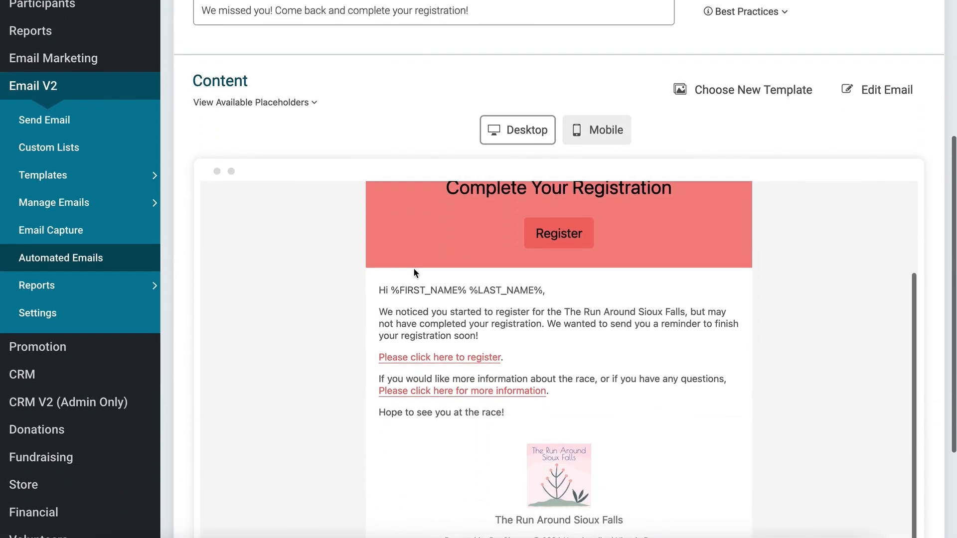
{"action": "scroll", "coordinate": [171, 310], "scroll_direction": "down", "scroll_amount": 2}
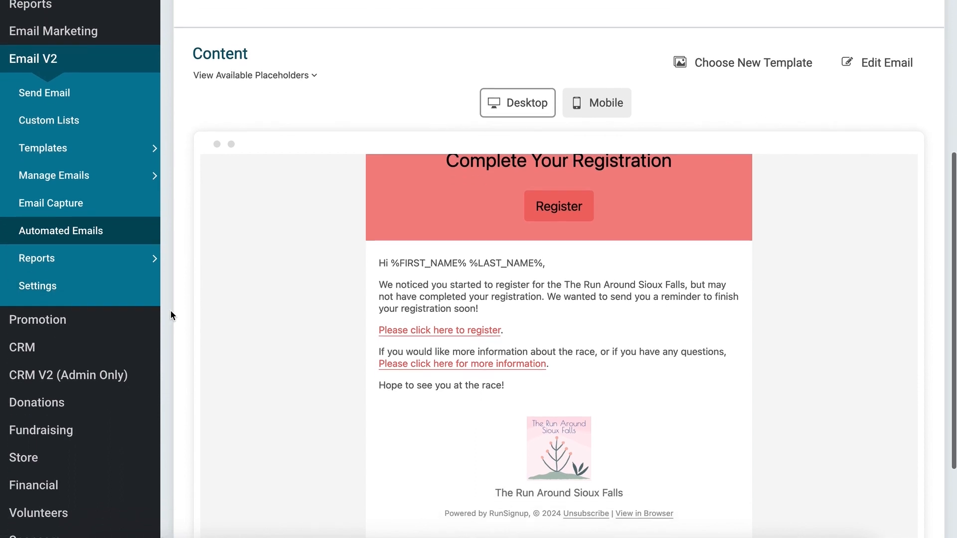
{"action": "scroll", "coordinate": [170, 315], "scroll_direction": "down", "scroll_amount": 1}
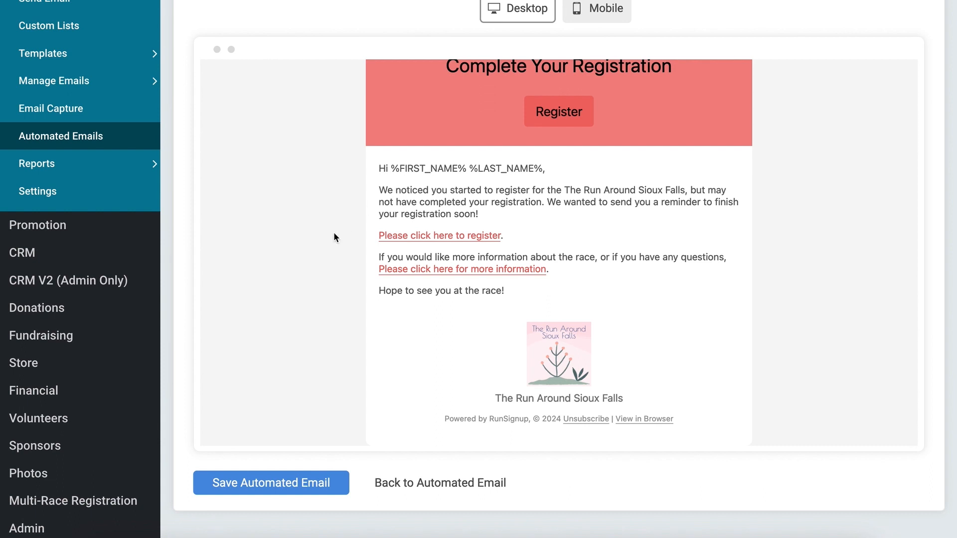
{"action": "scroll", "coordinate": [334, 233], "scroll_direction": "up", "scroll_amount": 3}
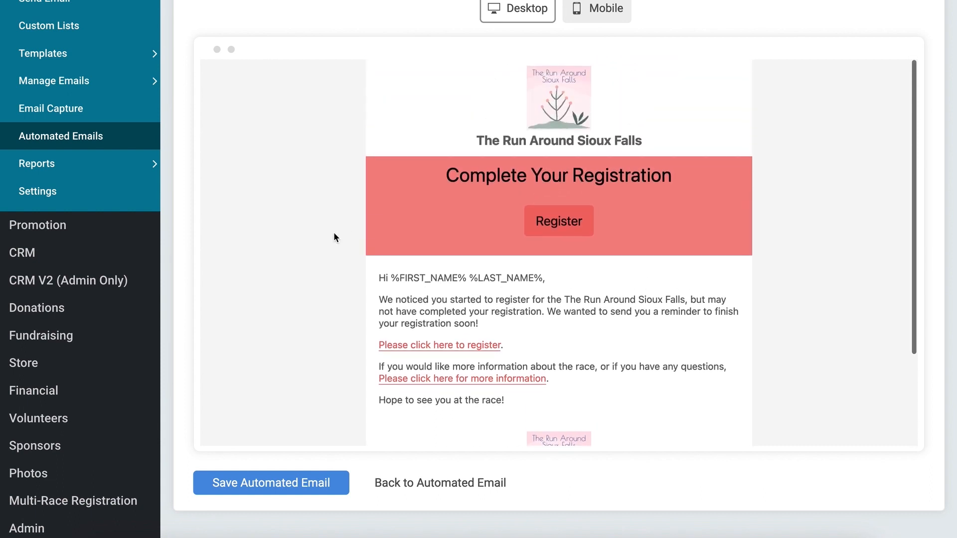
{"action": "scroll", "coordinate": [333, 234], "scroll_direction": "up", "scroll_amount": 5}
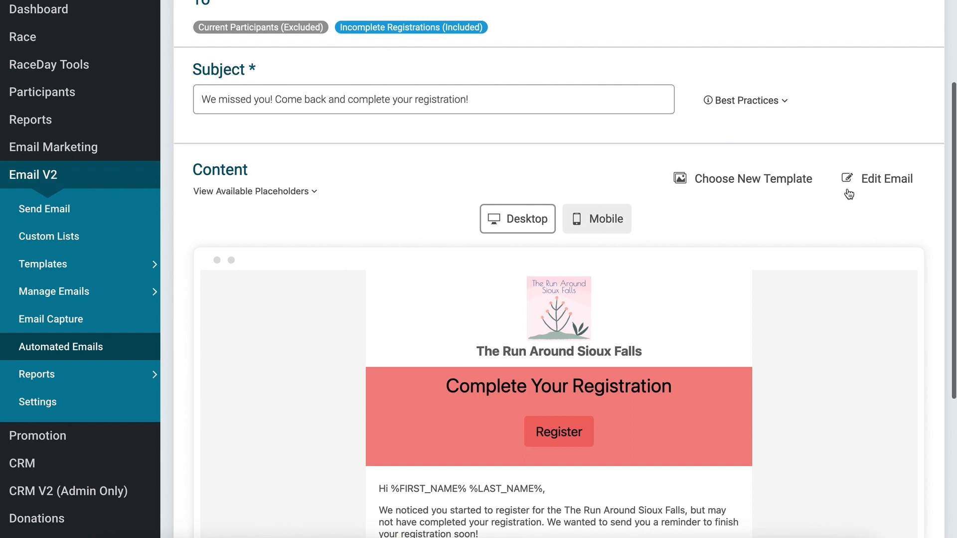
Step: Copy the email's entire body text from the greeting to the closing line, save the design and continue to the automated email page
{"action": "left_click", "coordinate": [859, 178]}
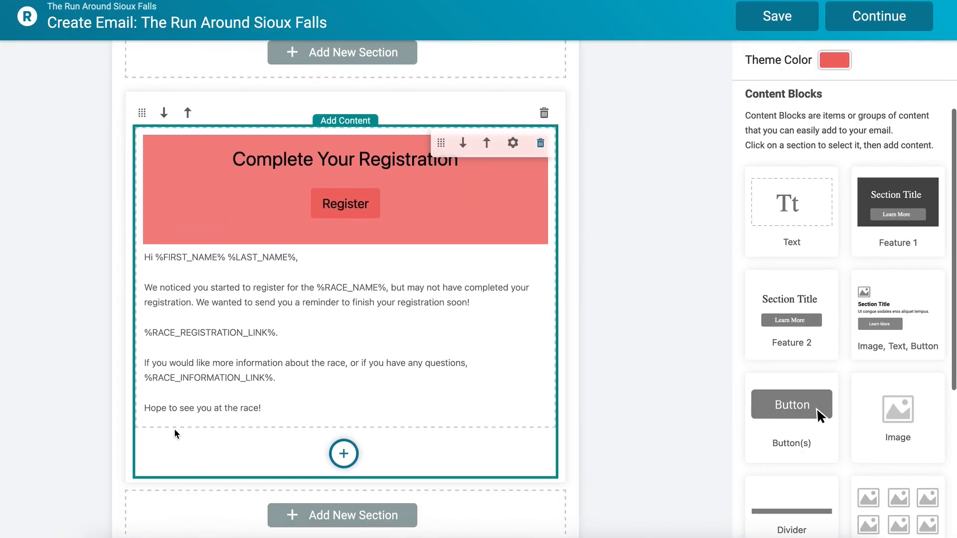
{"action": "triple_click", "coordinate": [215, 333]}
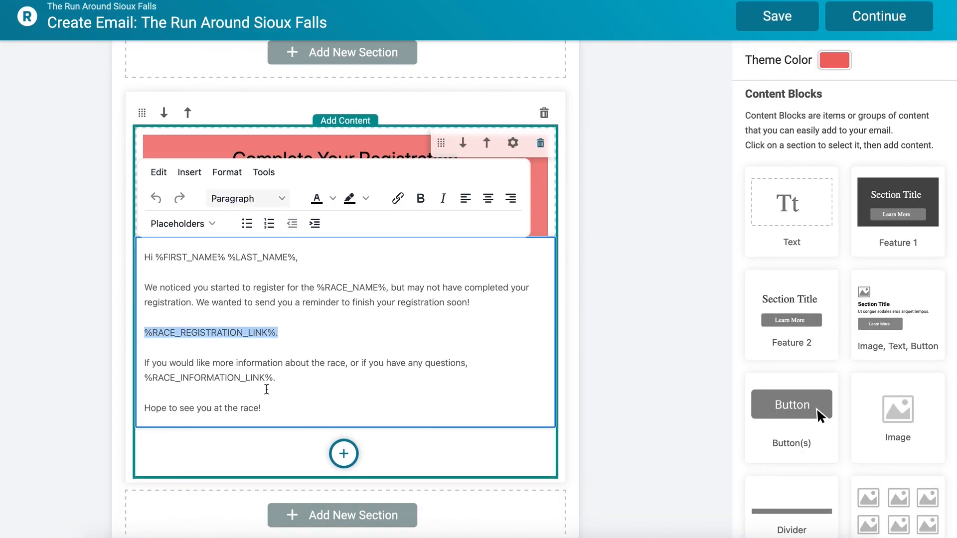
{"action": "left_click_drag", "start_coordinate": [272, 406], "coordinate": [138, 247]}
{"action": "right_click", "coordinate": [179, 257]}
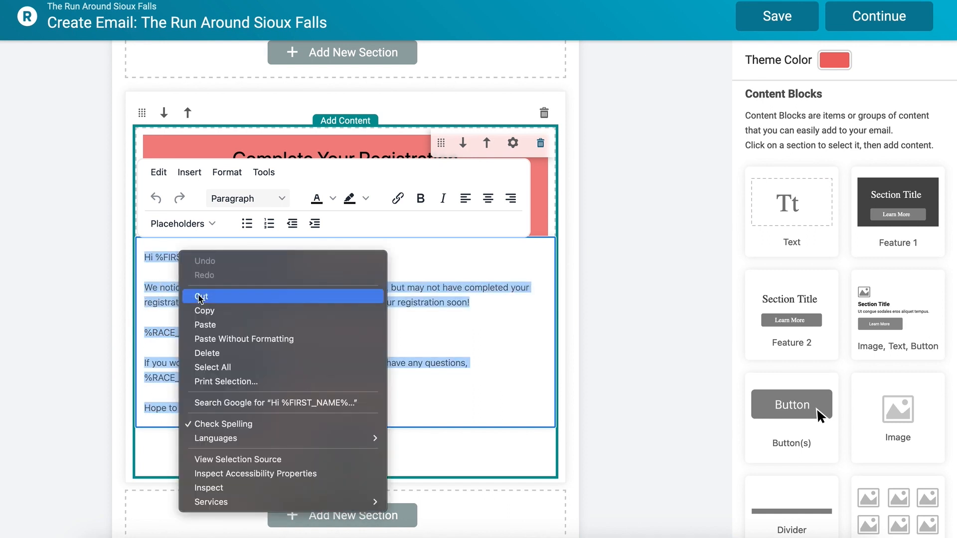
{"action": "left_click", "coordinate": [196, 309]}
{"action": "left_click", "coordinate": [619, 318]}
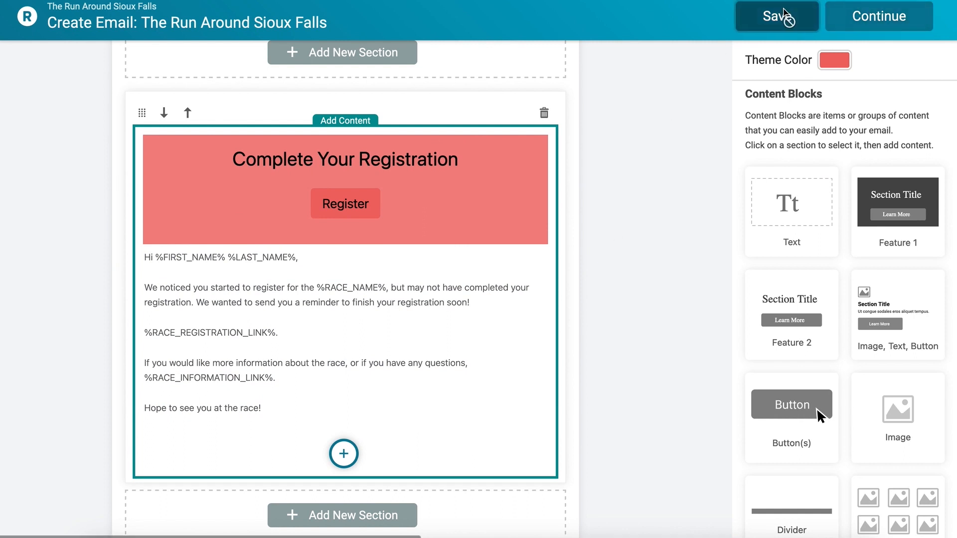
{"action": "left_click", "coordinate": [783, 11]}
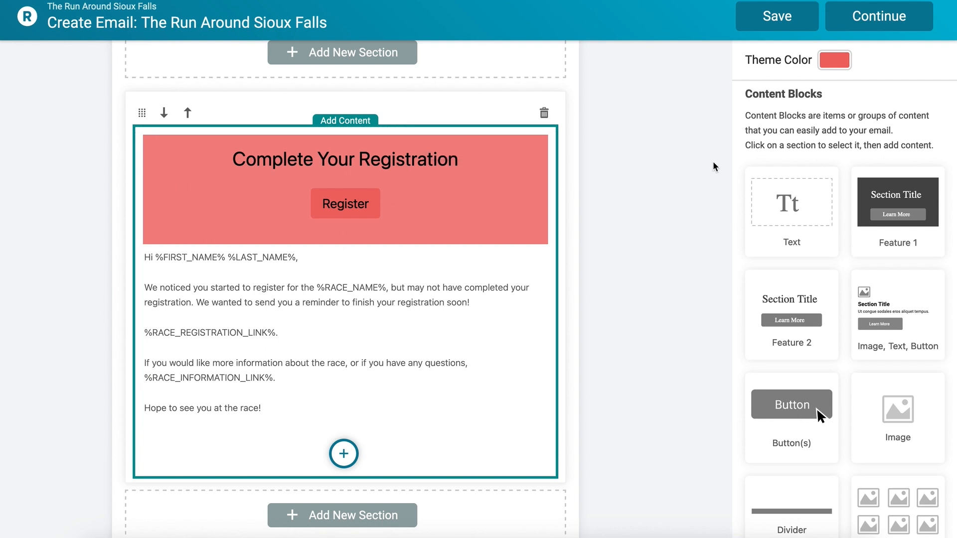
{"action": "left_click", "coordinate": [829, 17]}
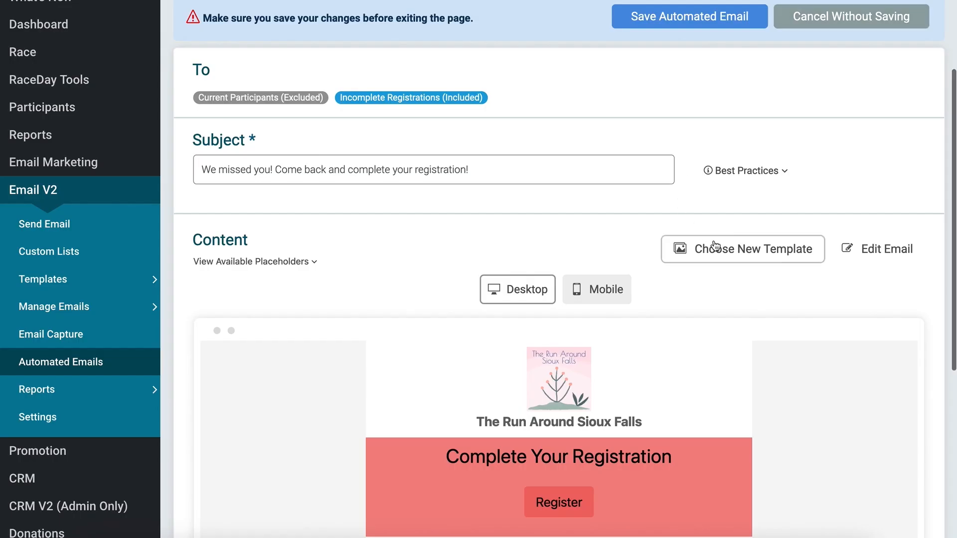
Step: Choose a new template for the incomplete registrations email, using the Basic Template from the system templates
{"action": "left_click", "coordinate": [713, 245]}
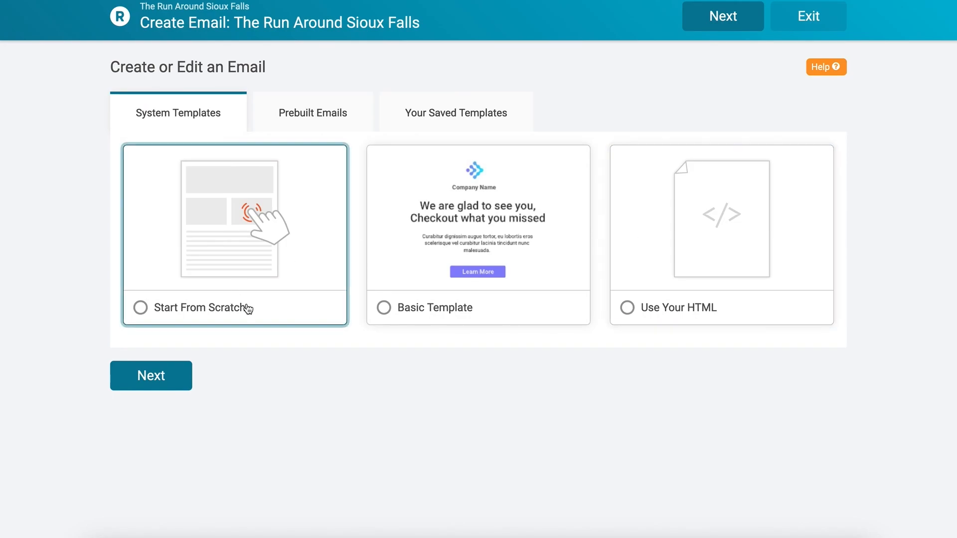
{"action": "left_click", "coordinate": [427, 317]}
{"action": "left_click", "coordinate": [184, 382]}
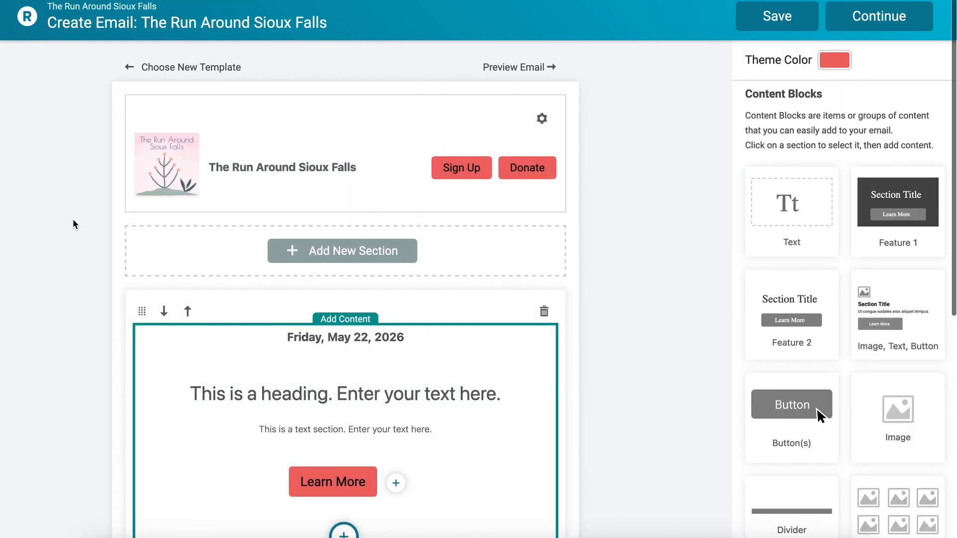
Step: Add a one-column section directly below the email header and open its default text block for editing
{"action": "scroll", "coordinate": [96, 235], "scroll_direction": "down", "scroll_amount": 2}
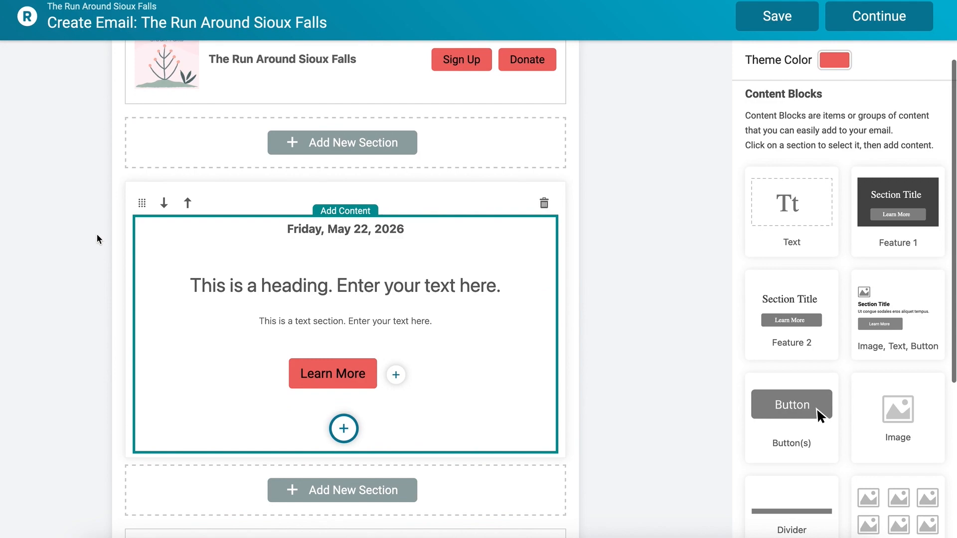
{"action": "left_click", "coordinate": [295, 145]}
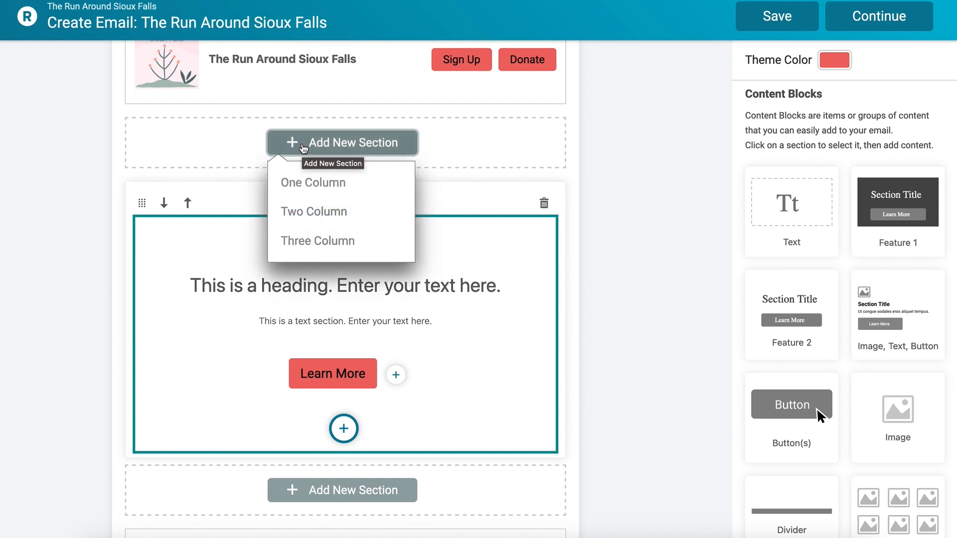
{"action": "left_click", "coordinate": [304, 186]}
{"action": "left_click", "coordinate": [276, 179]}
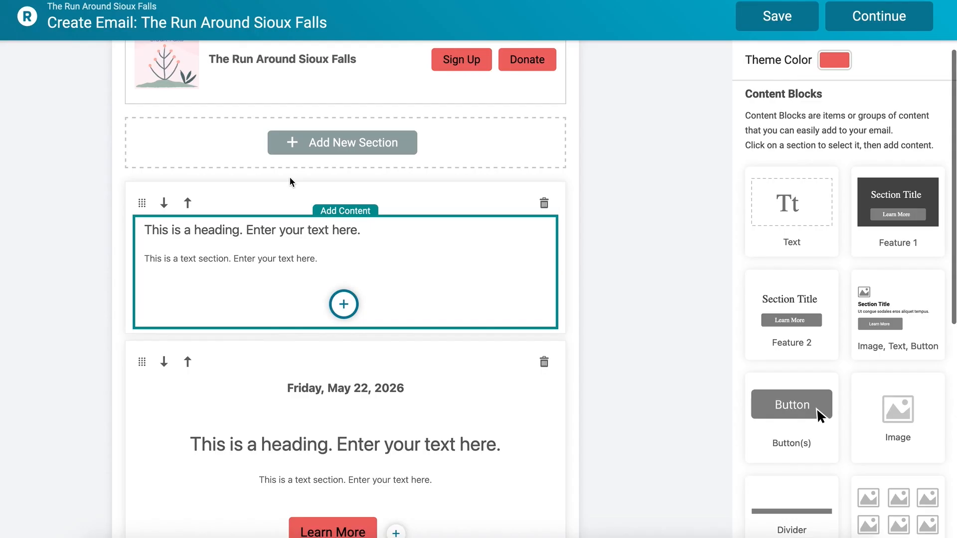
{"action": "left_click", "coordinate": [243, 261]}
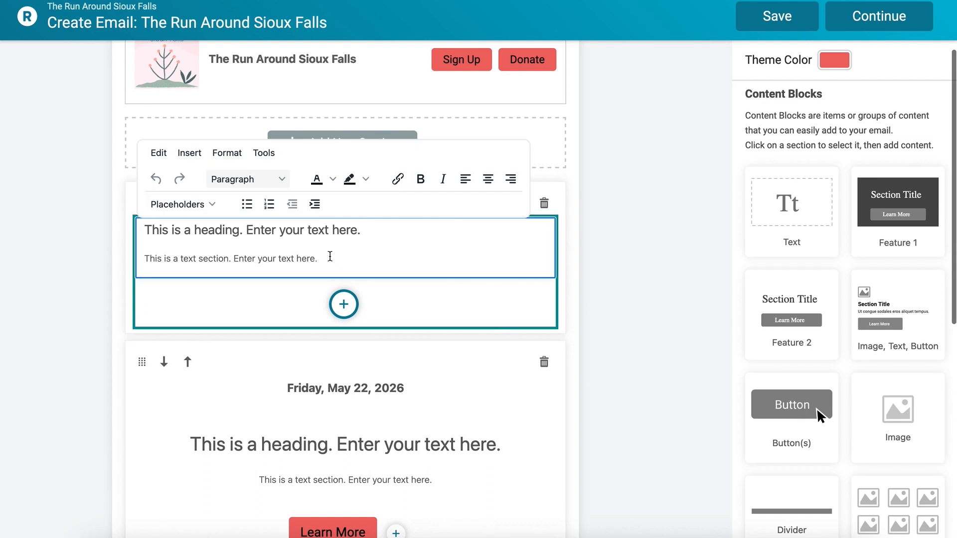